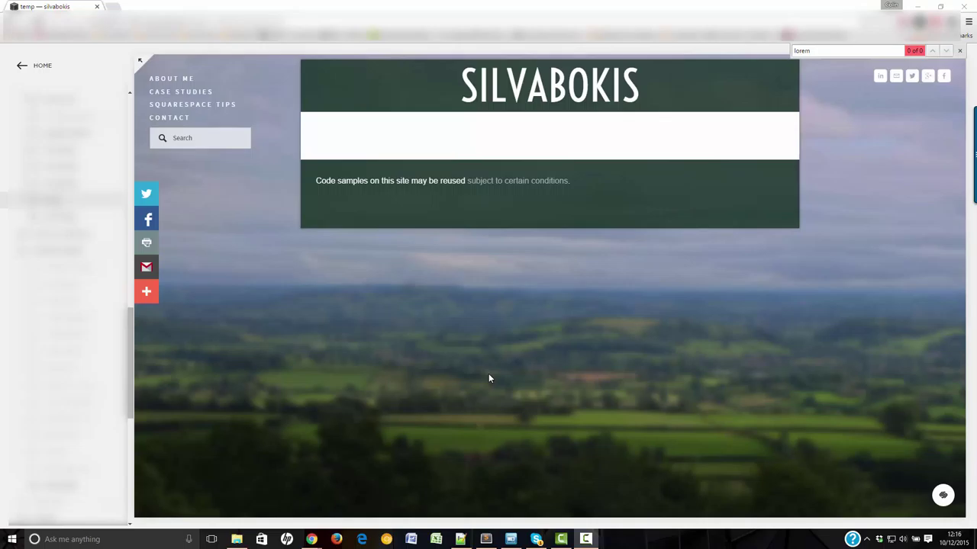
Bring the browser window showing the SILVABOKIS temp page to the front.
{"action": "left_click", "coordinate": [490, 378]}
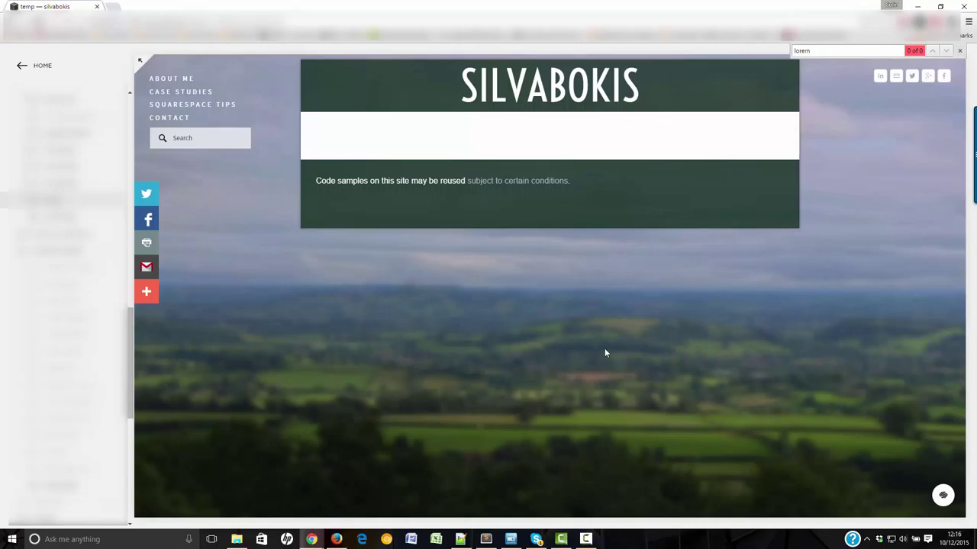
Add an empty Image block above the text in the page's content area.
{"action": "mouse_move", "coordinate": [391, 116]}
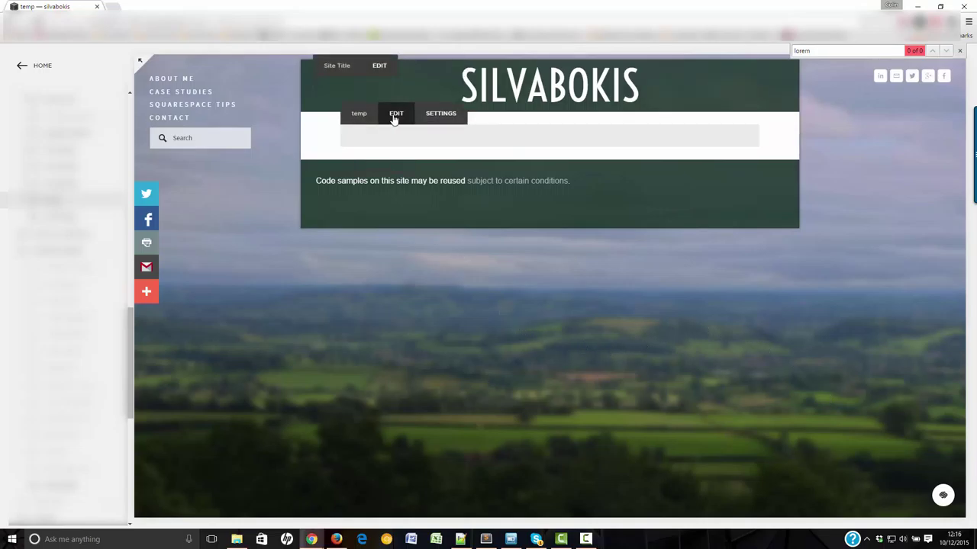
{"action": "left_click", "coordinate": [393, 117]}
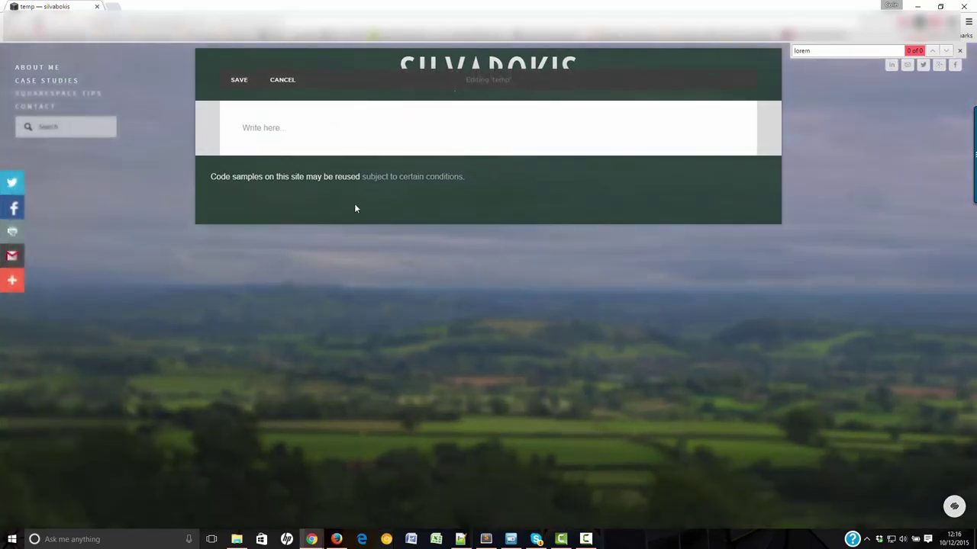
{"action": "mouse_move", "coordinate": [255, 134]}
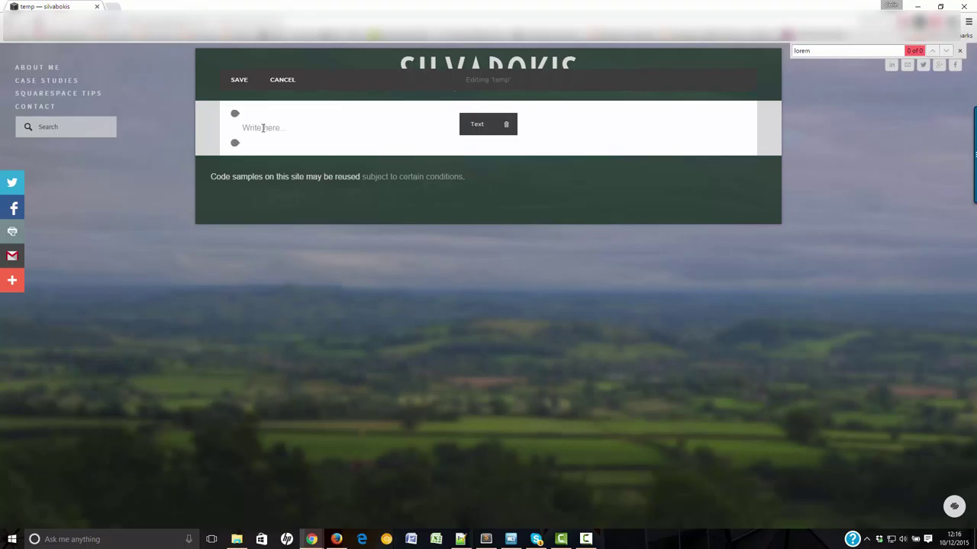
{"action": "left_click", "coordinate": [236, 115]}
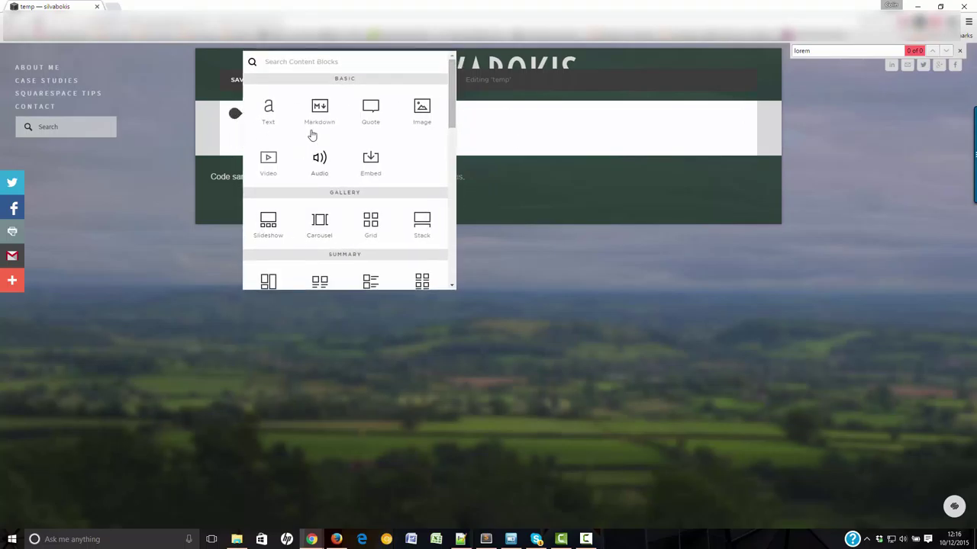
{"action": "left_click", "coordinate": [422, 109]}
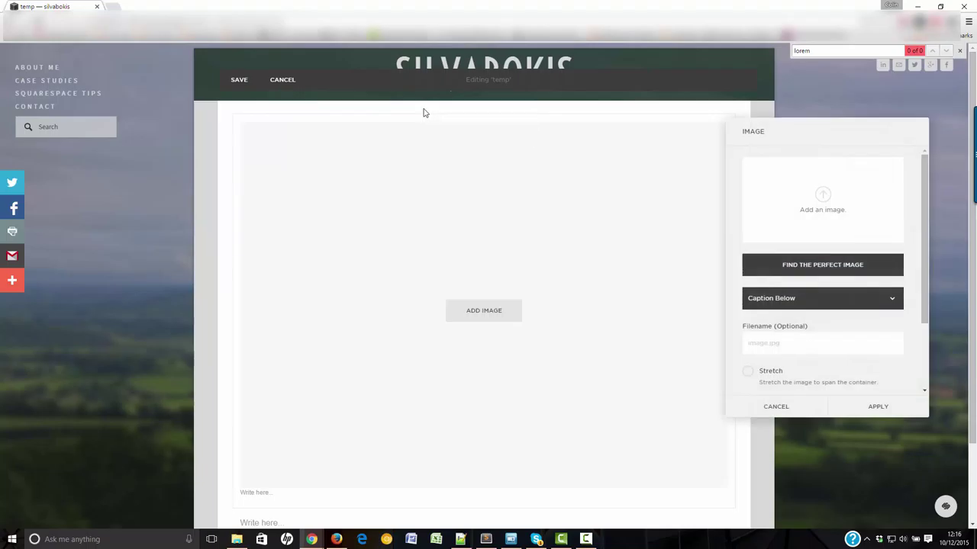
{"action": "left_click", "coordinate": [878, 407]}
Paste a Lorem ipsum paragraph into the text block under the image.
{"action": "scroll", "coordinate": [340, 353], "scroll_direction": "down", "scroll_amount": 2}
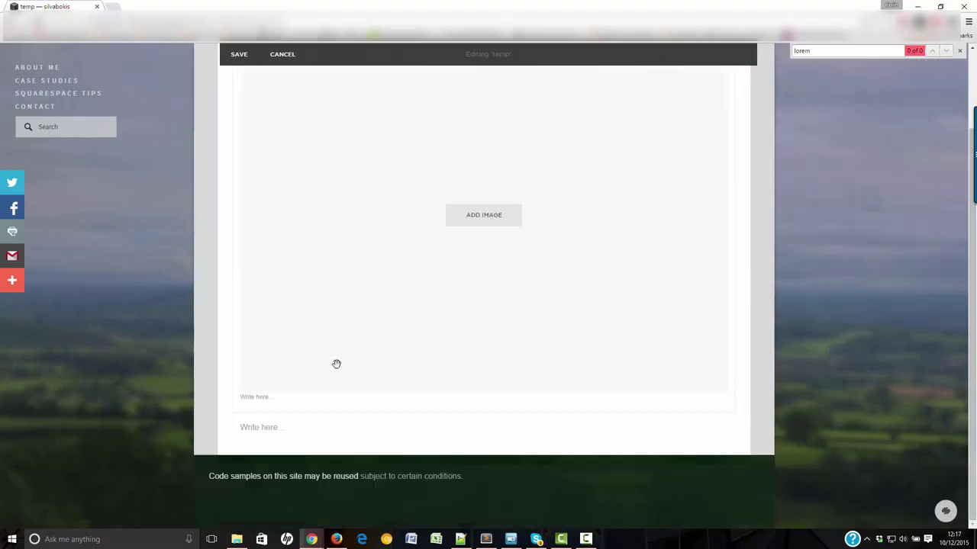
{"action": "left_click", "coordinate": [244, 428]}
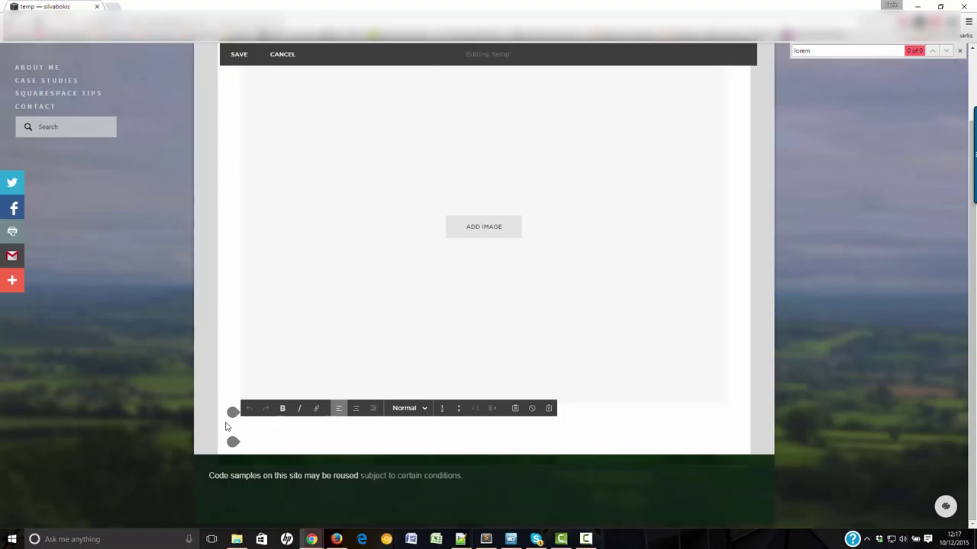
{"action": "type", "text": "Lorem ipsum dolor sit amet, consectetur adipiscing elit. Morbi eget sapien sed risus suscipit cursus. Quisque iaculis facilisis lacinia. Mauris euismod pellentesque tellus sit amet mollis. Nulla a scelerisque turpis, in gravida enim. Pellentesque sagittis faucibus elit, nec lobortis augue fringilla sed. Donec aliquam, mi in varius interdum, ante metus facilisis urna, in faucibus erat ex nec lectus. Cras tempus tincidunt purus, eu vehicula ante. Duis cursus vestibulum lorem."}
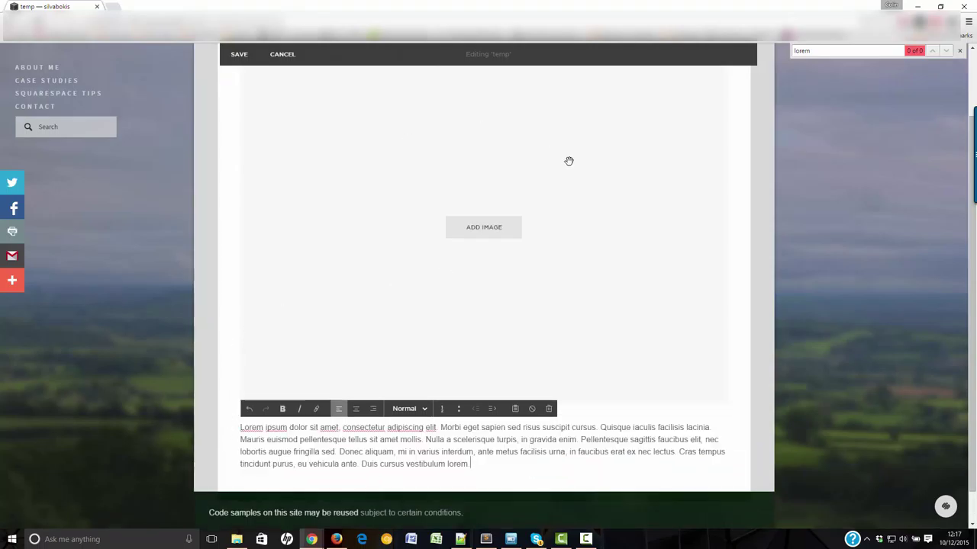
{"action": "scroll", "coordinate": [347, 227], "scroll_direction": "up", "scroll_amount": 2}
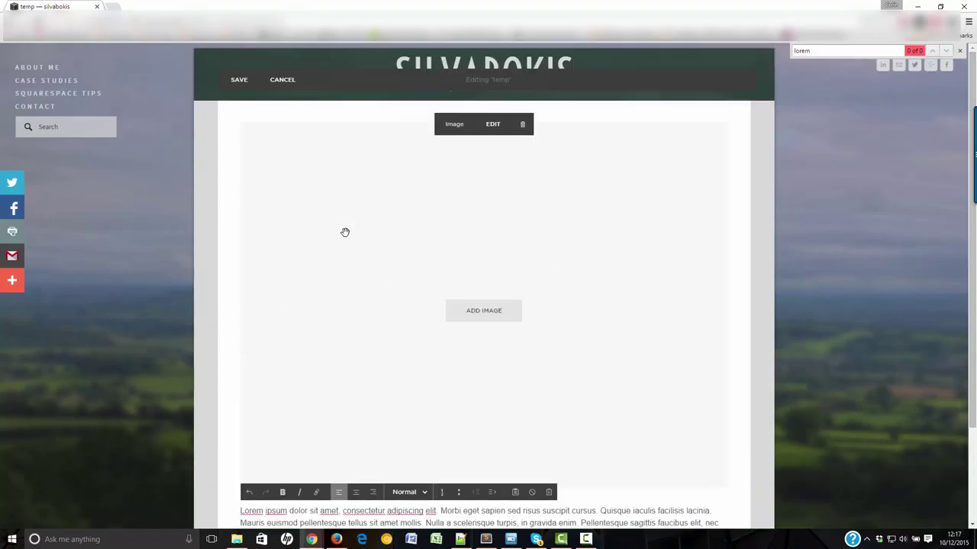
Drop a second empty Image block to the right of the first image, forming a new column.
{"action": "left_click_drag", "start_coordinate": [236, 120], "coordinate": [235, 121]}
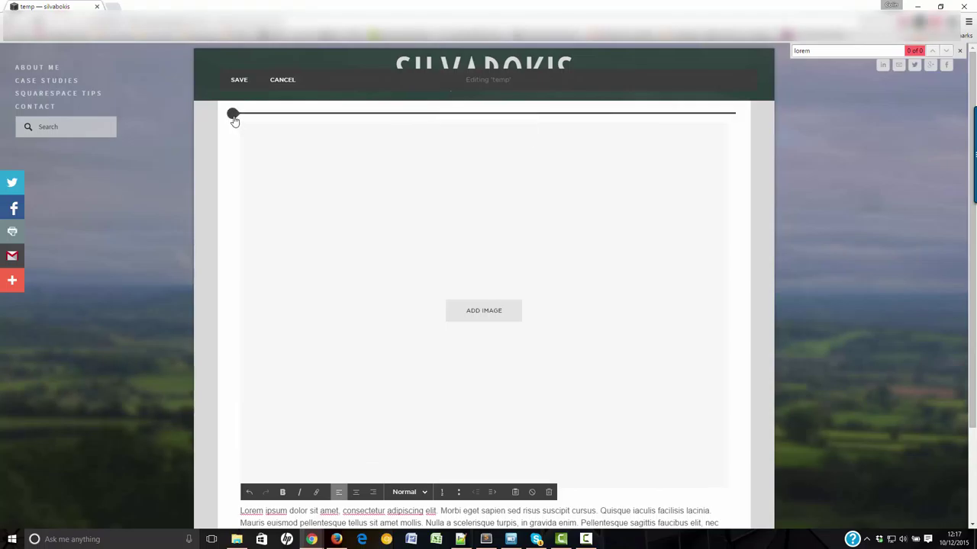
{"action": "left_click", "coordinate": [233, 116]}
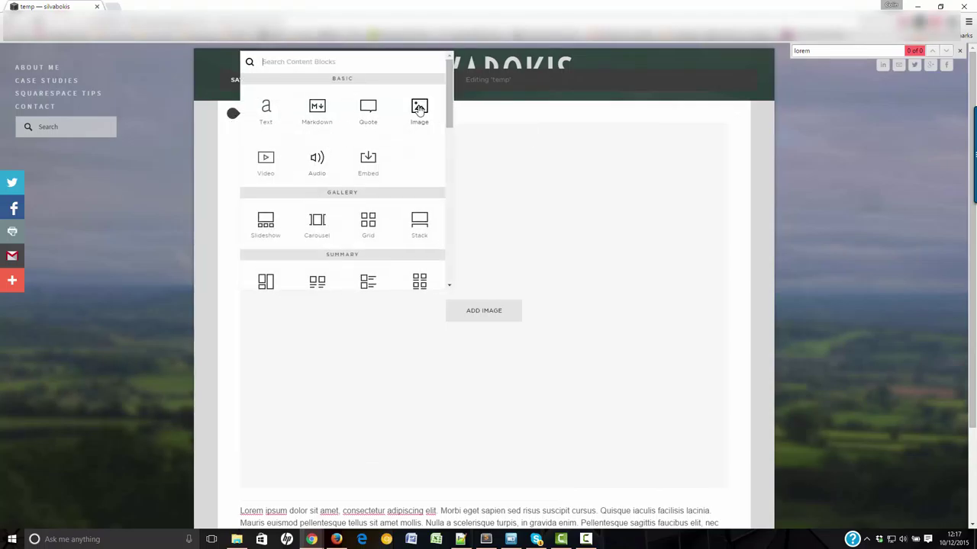
{"action": "left_click_drag", "start_coordinate": [419, 109], "coordinate": [450, 480]}
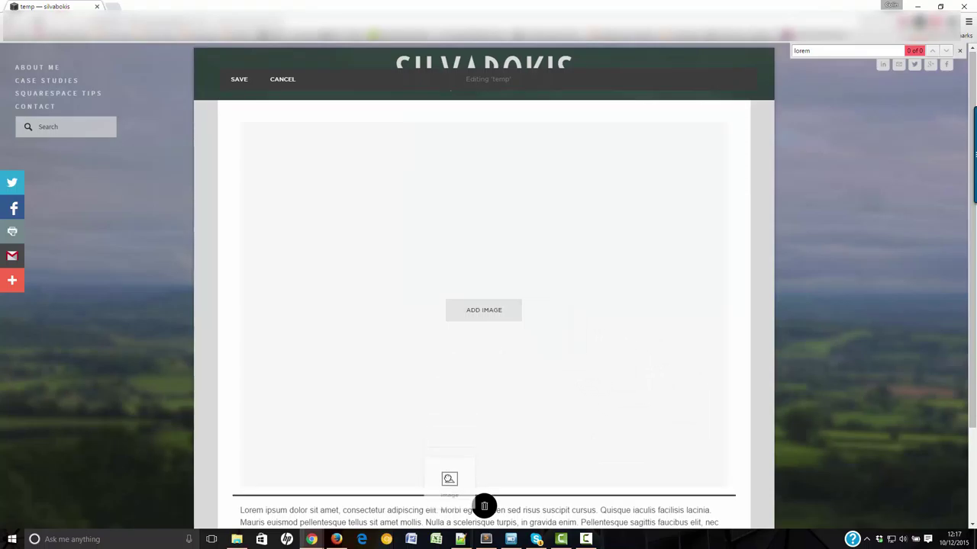
{"action": "left_click_drag", "start_coordinate": [449, 480], "coordinate": [624, 405]}
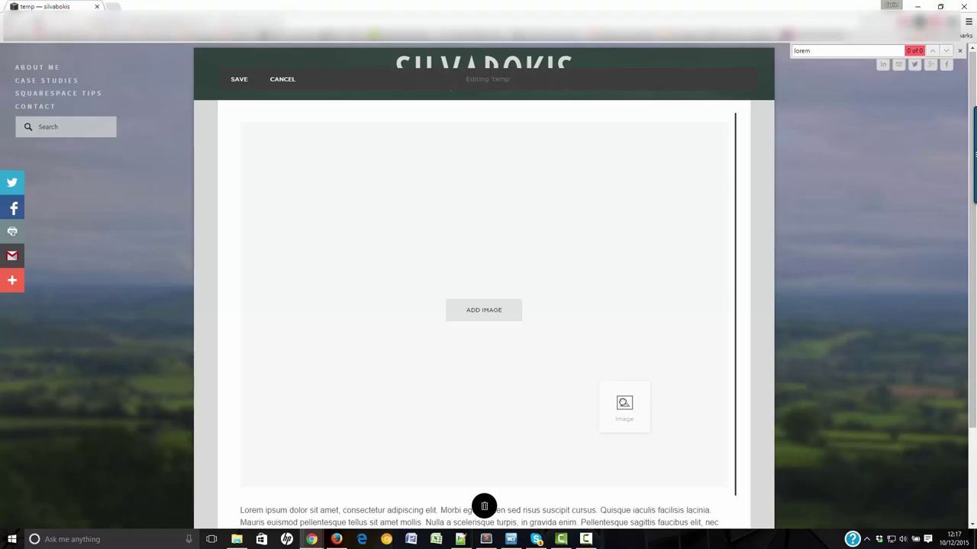
{"action": "left_click_drag", "start_coordinate": [624, 405], "coordinate": [652, 403]}
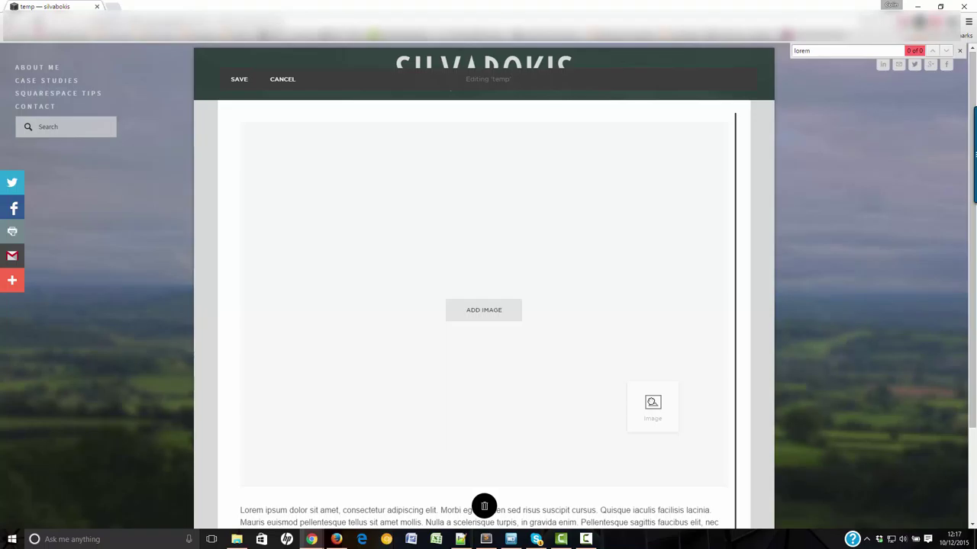
{"action": "left_click_drag", "start_coordinate": [652, 403], "coordinate": [653, 403]}
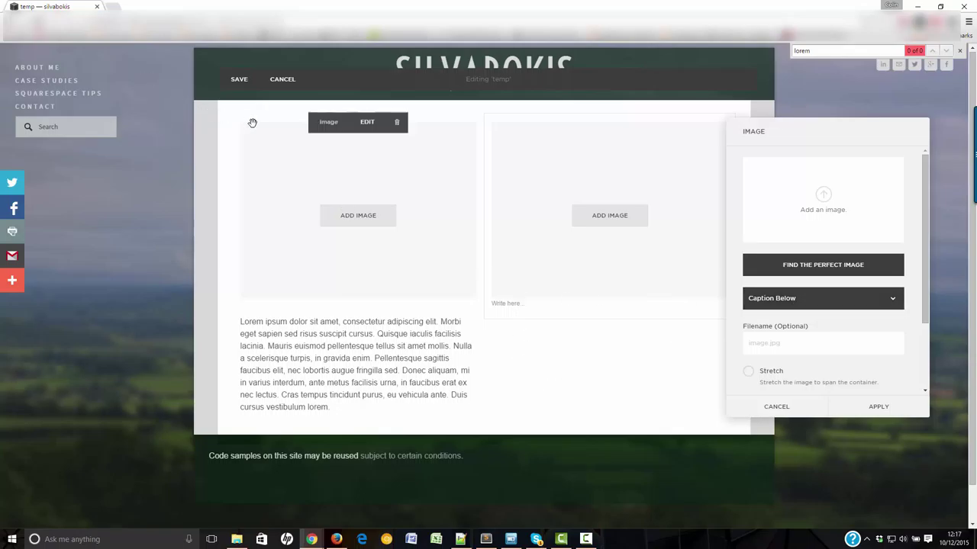
{"action": "left_click", "coordinate": [885, 407]}
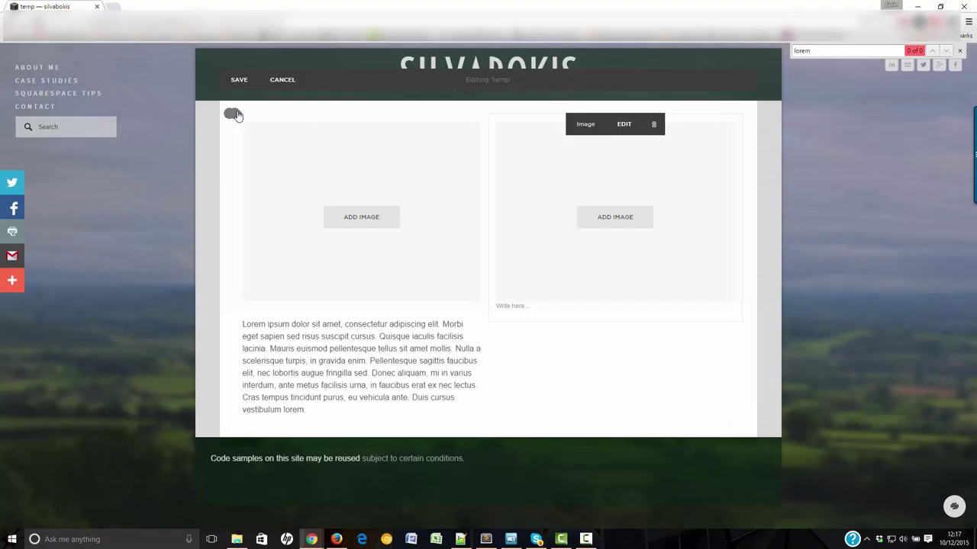
{"action": "left_click_drag", "start_coordinate": [232, 115], "coordinate": [489, 329]}
Add a Text block with the Lorem ipsum paragraph under the right image, then save the page.
{"action": "left_click", "coordinate": [486, 322]}
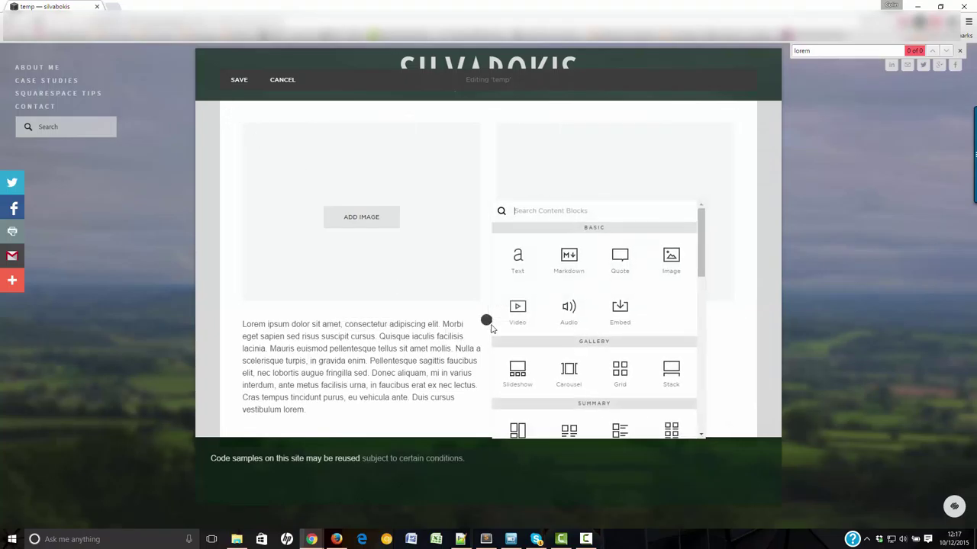
{"action": "left_click", "coordinate": [518, 259]}
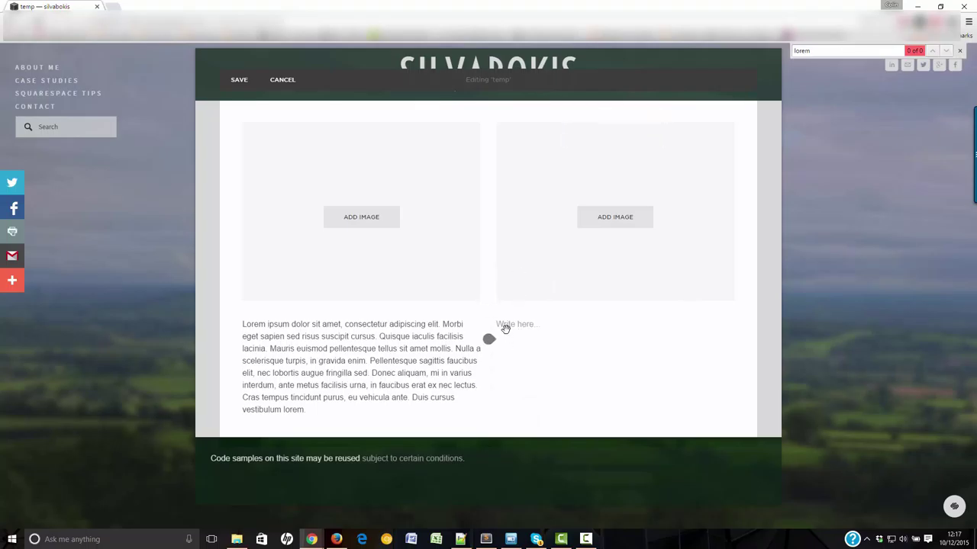
{"action": "type", "text": "Lorem ipsum dolor sit amet, consectetur adipiscing elit. Morbi eget sapien sed risus suscipit cursus. Quisque iaculis facilisis lacinia. Mauris euismod pellentesque tellus sit amet mollis. Nulla a scelerisque turpis, in gravida enim. Pellentesque sagittis faucibus elit, nec lobortis augue fringilla sed. Donec aliquam, mi in varius interdum, ante metus facilisis urna, in faucibus erat ex nec lectus. Cras tempus tincidunt purus, eu vehicula ante. Duis cursus vestibulum lorem."}
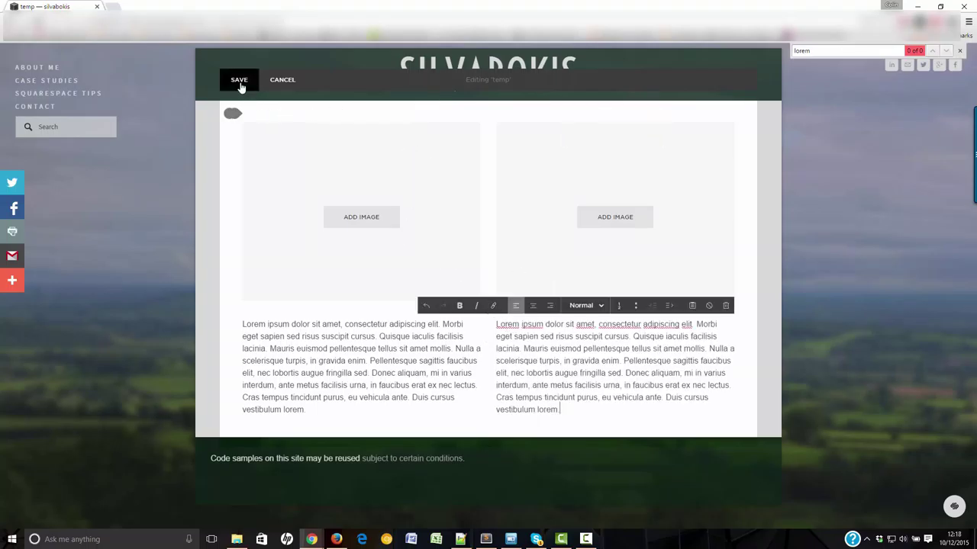
{"action": "left_click", "coordinate": [239, 82]}
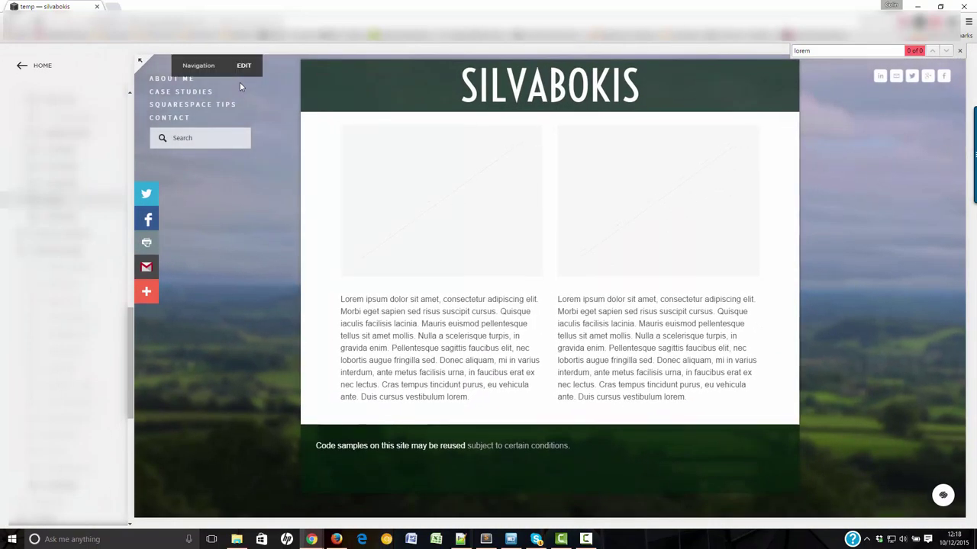
{"action": "key", "text": "alt+Tab"}
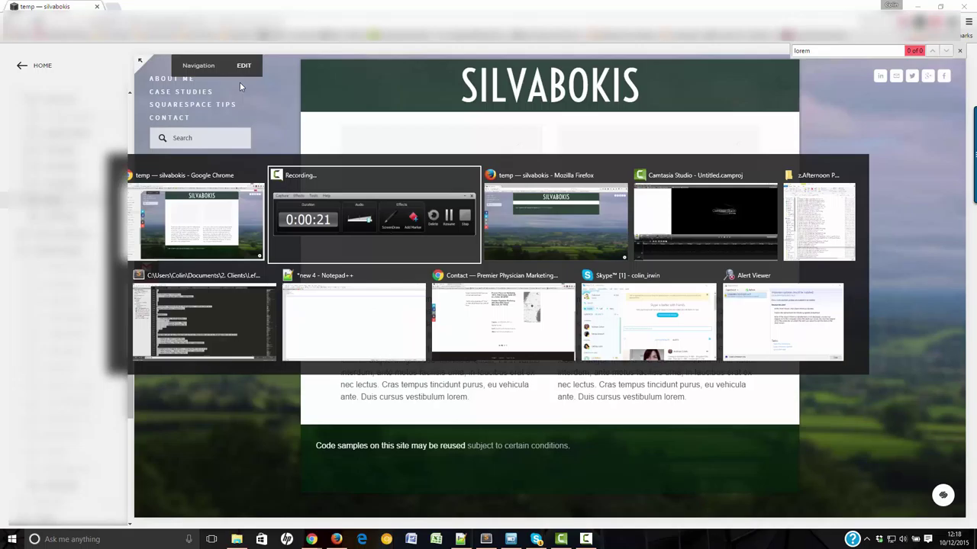
Reload the site in Firefox and switch to Responsive Design View.
{"action": "key", "text": "alt+Tab"}
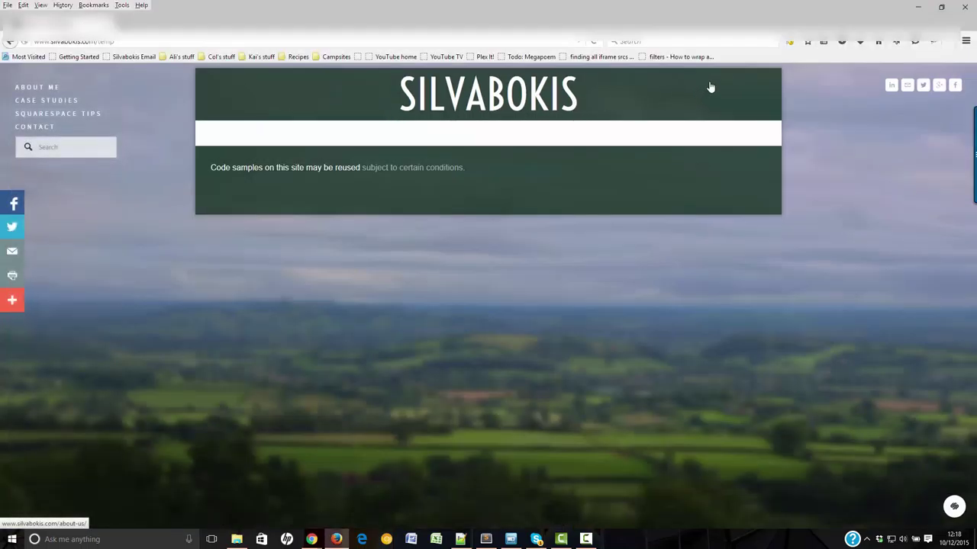
{"action": "left_click", "coordinate": [593, 43]}
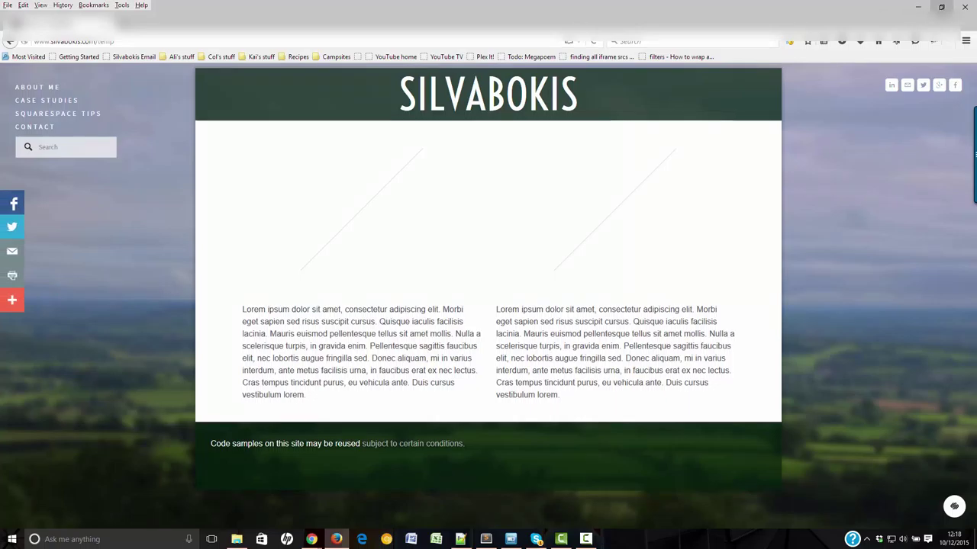
{"action": "left_click", "coordinate": [965, 41]}
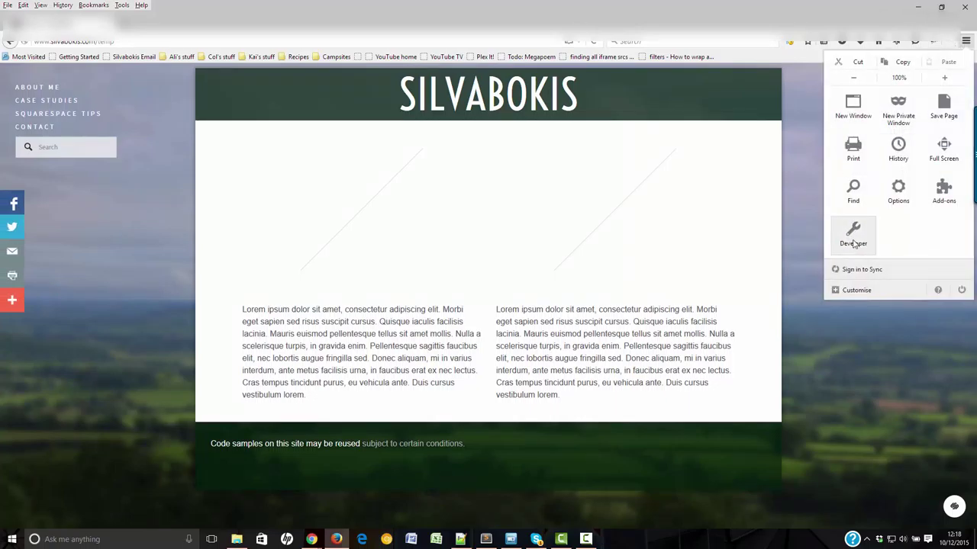
{"action": "left_click", "coordinate": [851, 229]}
{"action": "left_click", "coordinate": [885, 213]}
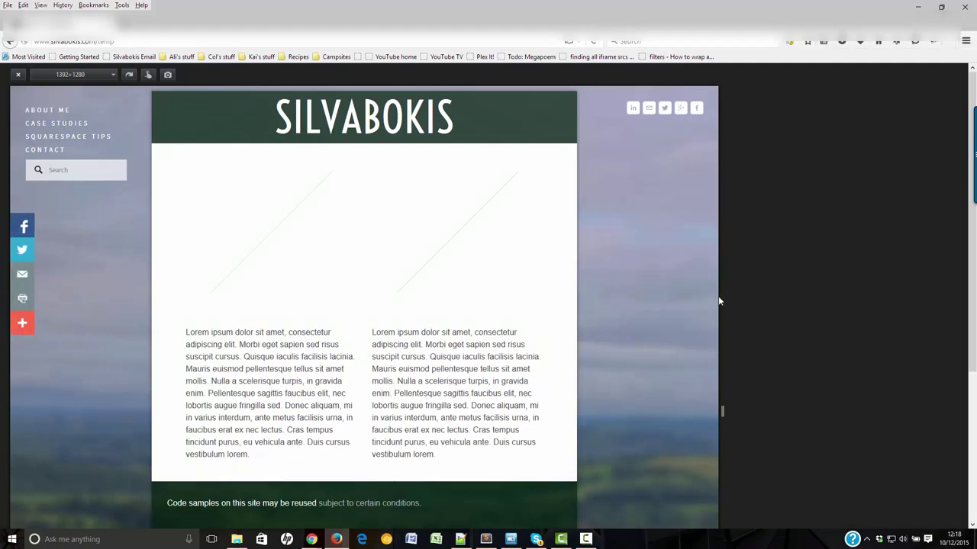
Narrow the responsive viewport to about 615 px so the columns stack vertically.
{"action": "left_click_drag", "start_coordinate": [723, 410], "coordinate": [330, 370]}
{"action": "scroll", "coordinate": [239, 328], "scroll_direction": "down", "scroll_amount": 7}
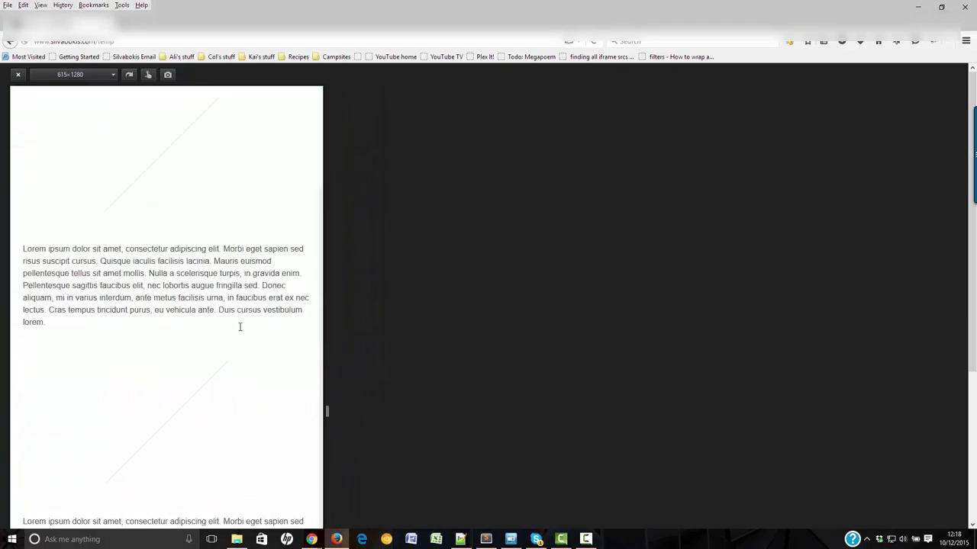
{"action": "scroll", "coordinate": [240, 336], "scroll_direction": "up", "scroll_amount": 6}
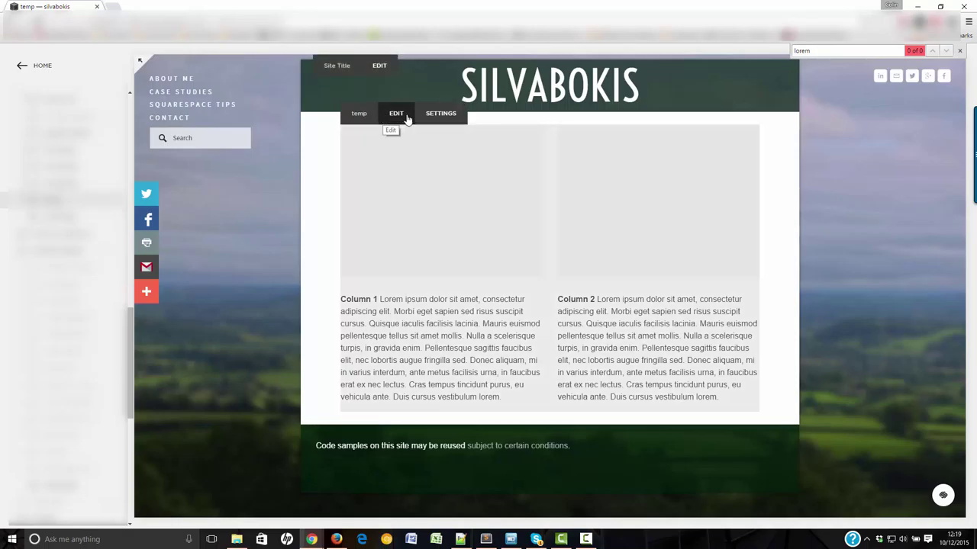
Start editing the temp page and insert a divider Line block.
{"action": "left_click", "coordinate": [407, 118]}
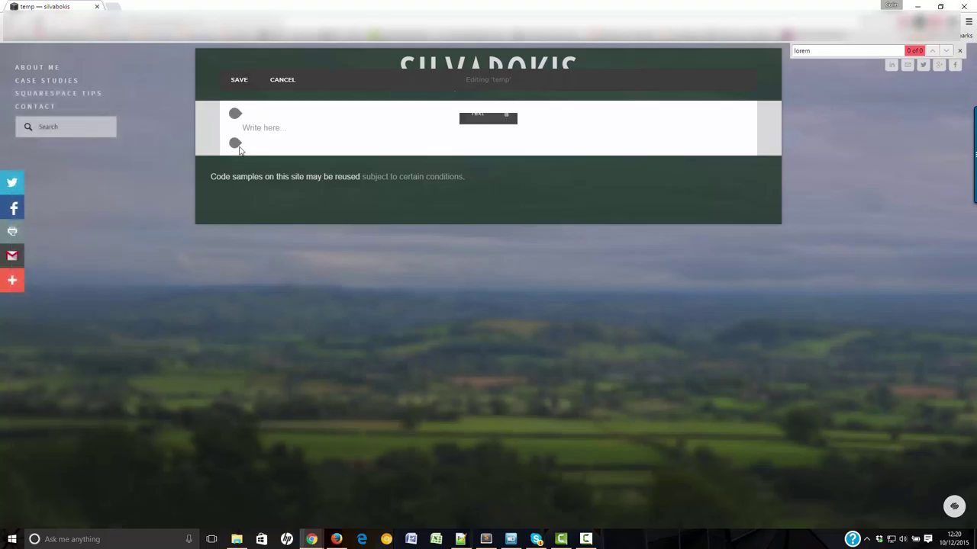
{"action": "left_click", "coordinate": [235, 113]}
{"action": "scroll", "coordinate": [304, 221], "scroll_direction": "down", "scroll_amount": 3}
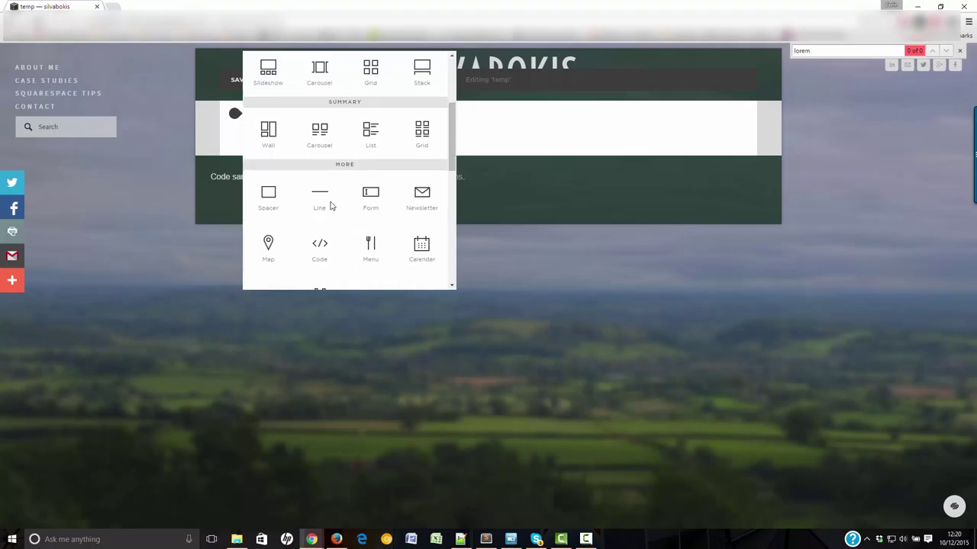
{"action": "scroll", "coordinate": [327, 201], "scroll_direction": "up", "scroll_amount": 1}
{"action": "left_click", "coordinate": [319, 198]}
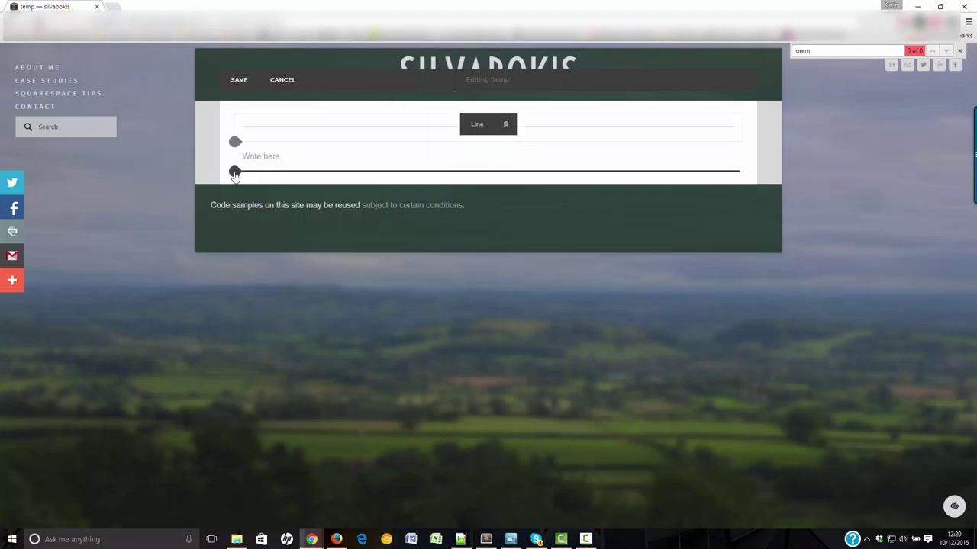
Insert two more Line blocks around the empty text block.
{"action": "left_click", "coordinate": [235, 172]}
{"action": "scroll", "coordinate": [334, 207], "scroll_direction": "down", "scroll_amount": 3}
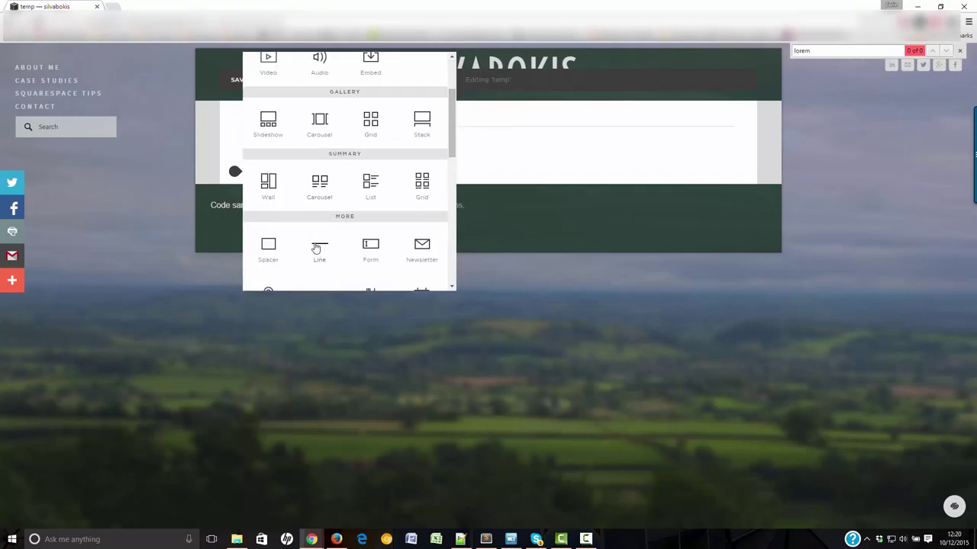
{"action": "left_click", "coordinate": [316, 249]}
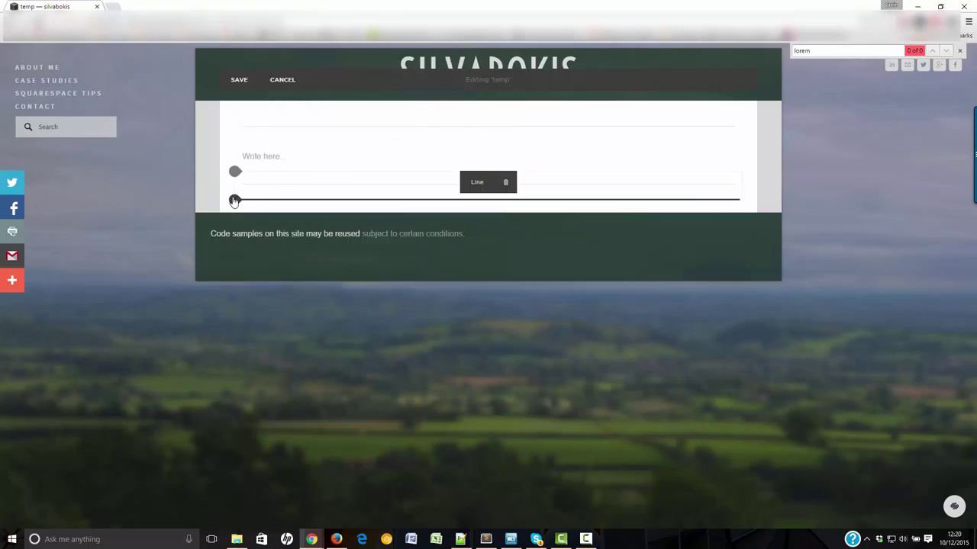
{"action": "left_click", "coordinate": [234, 201]}
{"action": "scroll", "coordinate": [347, 266], "scroll_direction": "down", "scroll_amount": 3}
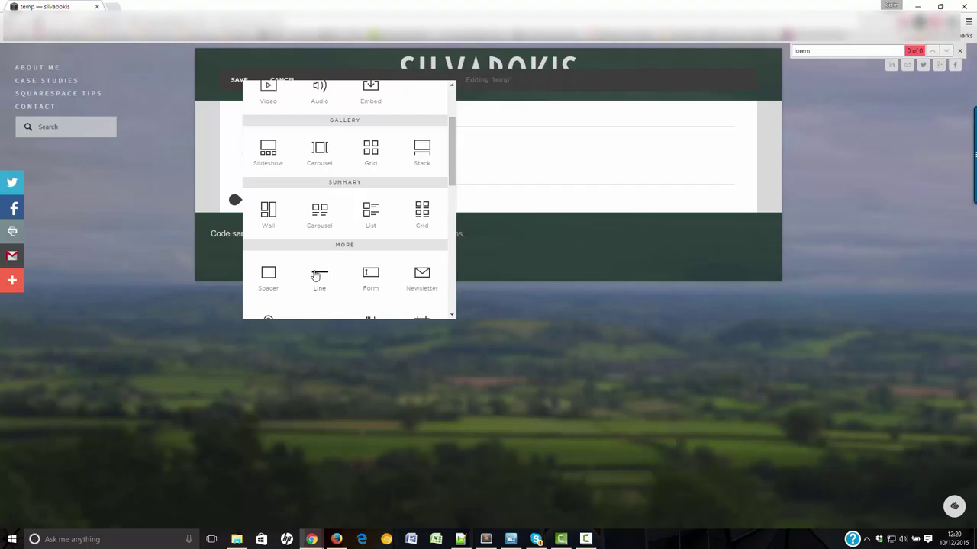
{"action": "left_click", "coordinate": [316, 275]}
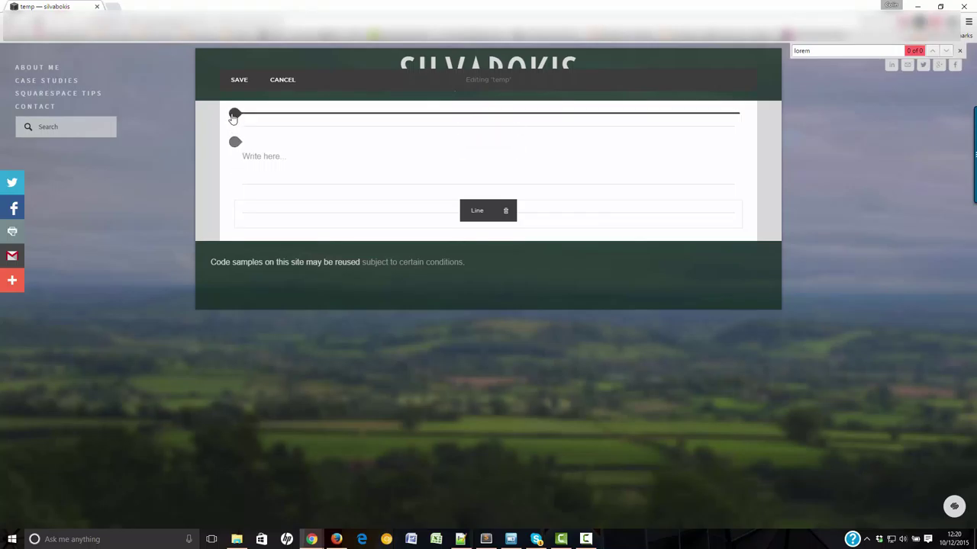
{"action": "left_click", "coordinate": [233, 114]}
Drop an Image block at the top of the page content, above the text block.
{"action": "left_click_drag", "start_coordinate": [422, 116], "coordinate": [271, 114]}
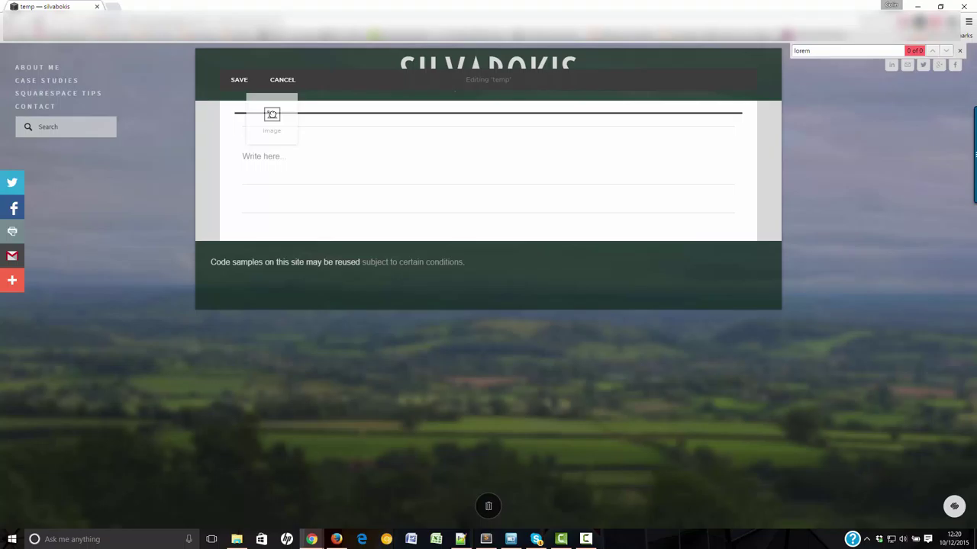
{"action": "left_click_drag", "start_coordinate": [272, 114], "coordinate": [272, 114]}
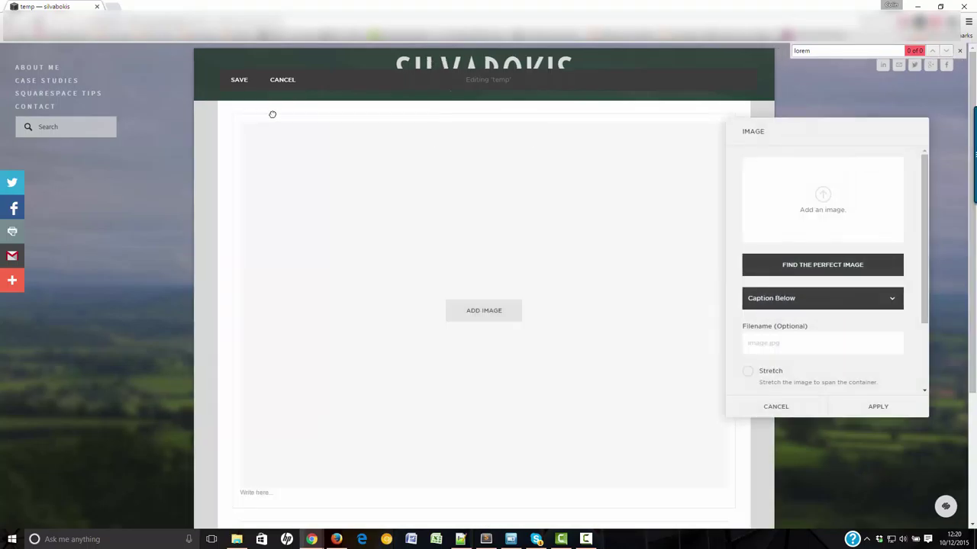
Skip adding an image and place a Text block beside it with the Text 1 paragraph.
{"action": "left_click", "coordinate": [777, 404]}
{"action": "left_click_drag", "start_coordinate": [281, 159], "coordinate": [233, 114]}
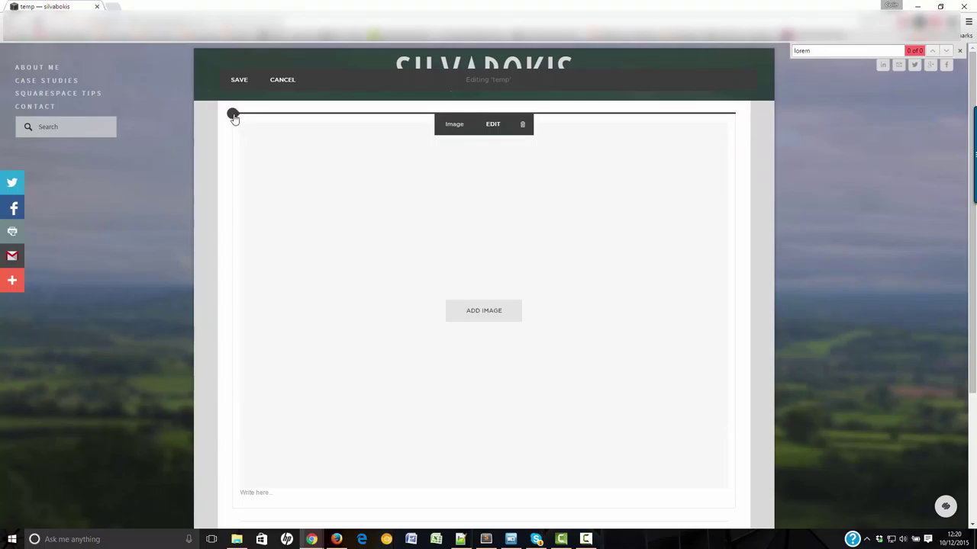
{"action": "left_click", "coordinate": [234, 114]}
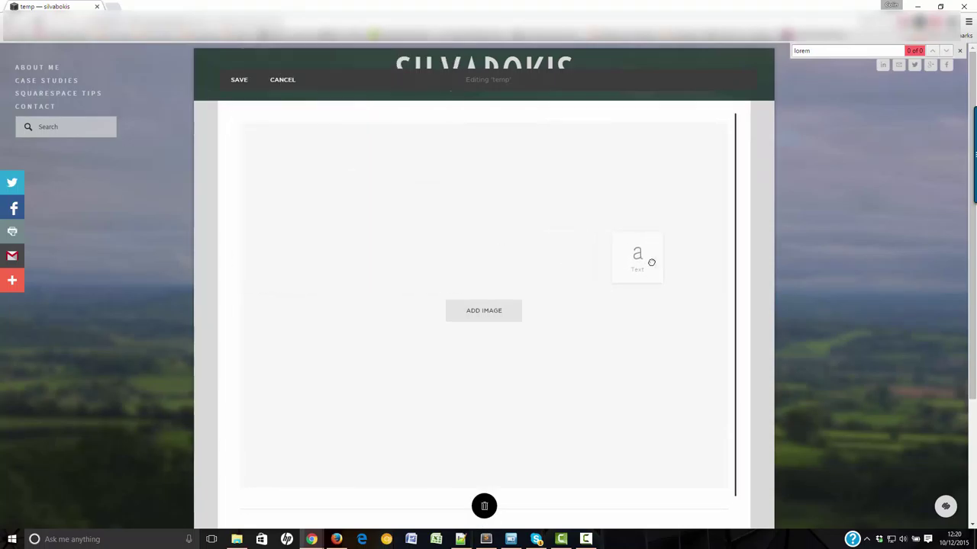
{"action": "left_click_drag", "start_coordinate": [651, 262], "coordinate": [621, 362]}
{"action": "left_click_drag", "start_coordinate": [620, 362], "coordinate": [619, 364]}
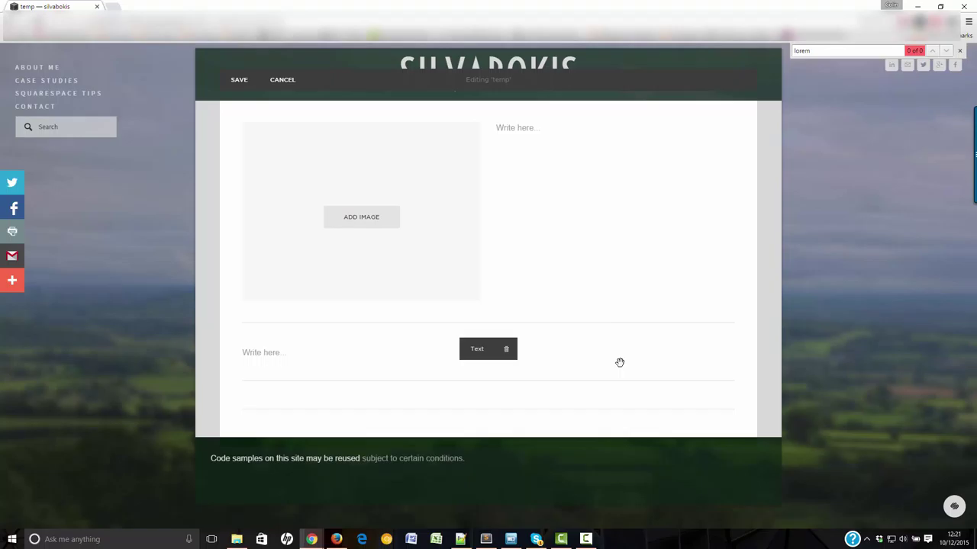
{"action": "left_click", "coordinate": [525, 131]}
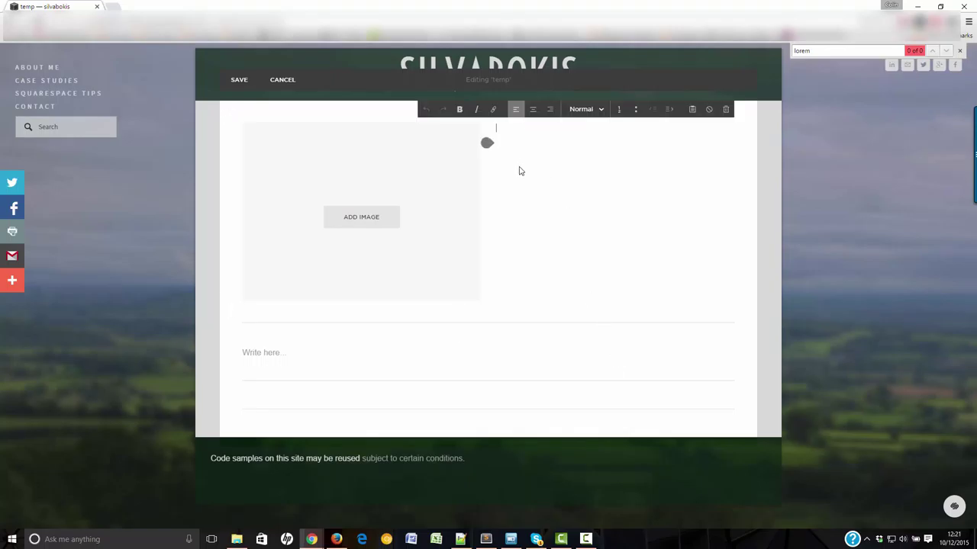
{"action": "type", "text": "Text 1 Lorem ipsum dolor sit amet, consectetur adipiscing elit. Morbi eget sapien sed risus suscipit cursus. Quisque iaculis facilisis lacinia. Mauris euismod pellentesque tellus sit amet mollis. Nulla a scelerisque turpis, in gravida enim. Pellentesque sagittis faucibus elit, nec lobortis augue fringilla sed. Donec aliquam, mi in varius interdum, ante metus facilisis urna, in faucibus erat ex nec lectus. Cras tempus tincidunt purus, eu vehicula ante. Duis cursus vestibulum lorem."}
Open the Content Blocks menu at an insertion point below the first row.
{"action": "mouse_move", "coordinate": [323, 290]}
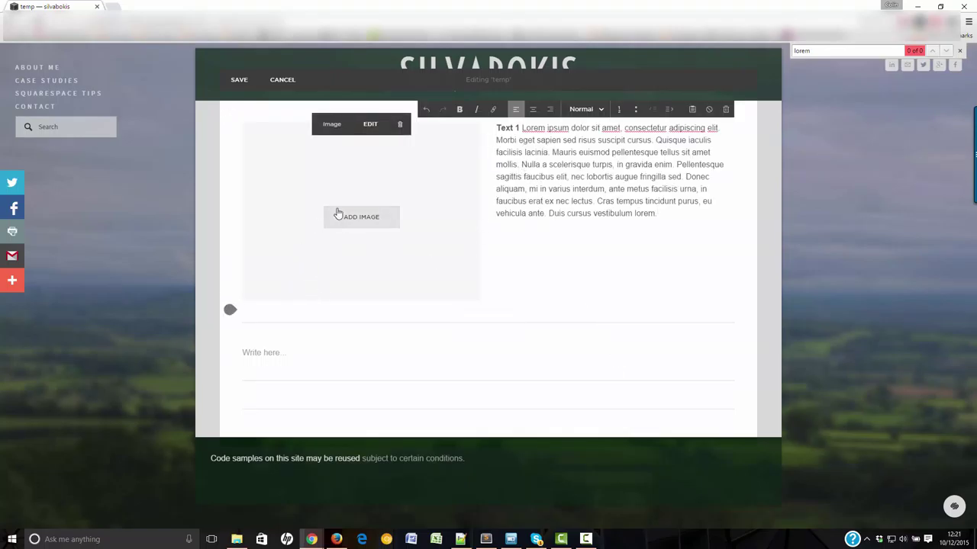
{"action": "left_click_drag", "start_coordinate": [288, 288], "coordinate": [235, 341]}
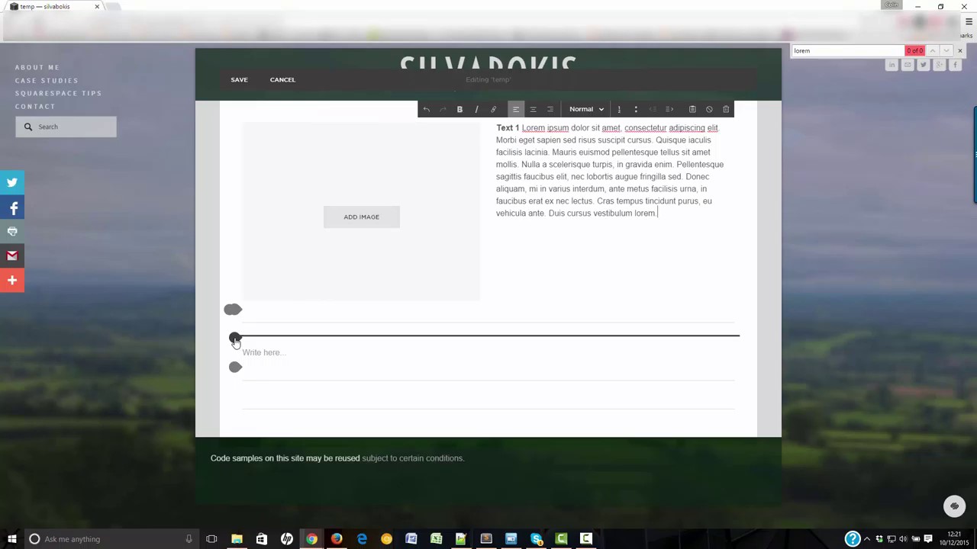
{"action": "left_click", "coordinate": [235, 338]}
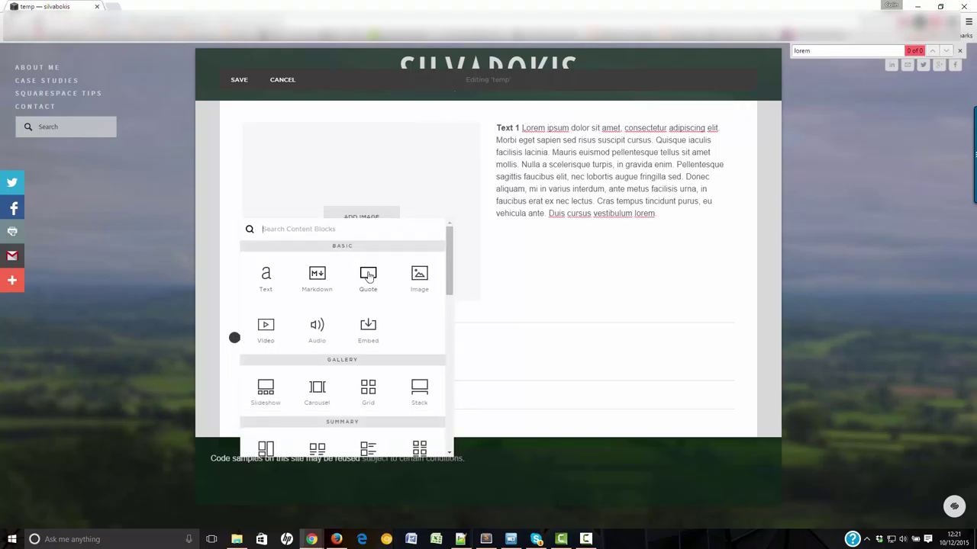
Build a second row: an empty image block with a Lorem ipsum text block beside it.
{"action": "left_click_drag", "start_coordinate": [418, 277], "coordinate": [262, 339]}
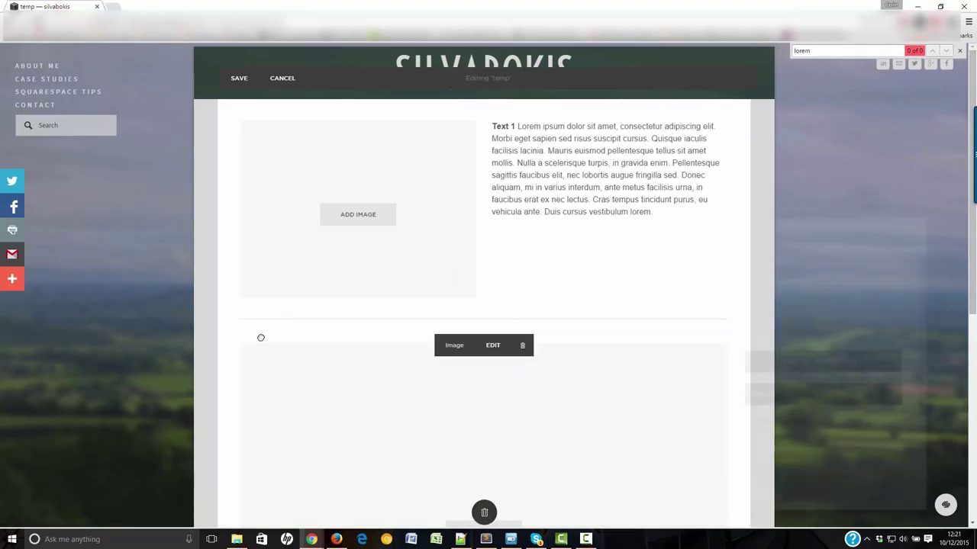
{"action": "left_click", "coordinate": [876, 502]}
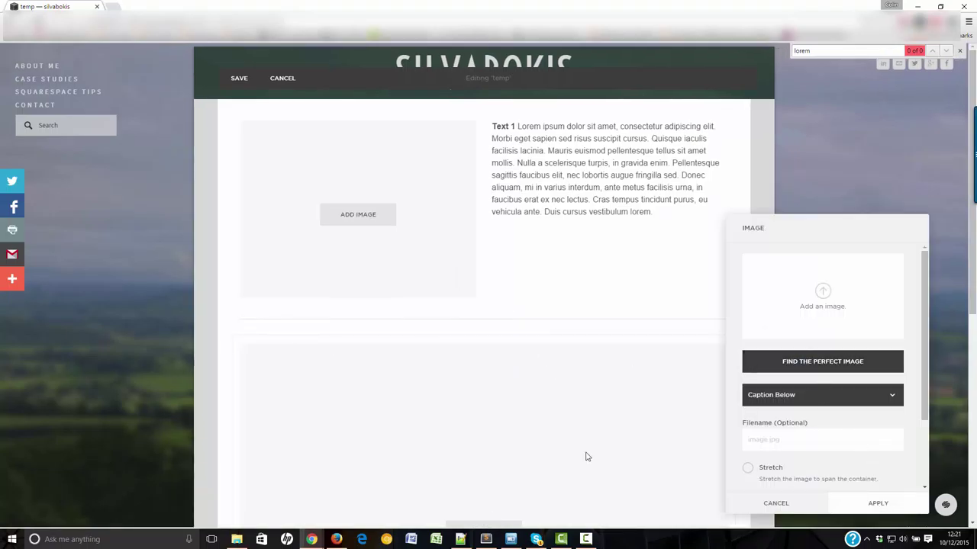
{"action": "left_click_drag", "start_coordinate": [229, 109], "coordinate": [234, 338]}
{"action": "left_click", "coordinate": [233, 337]}
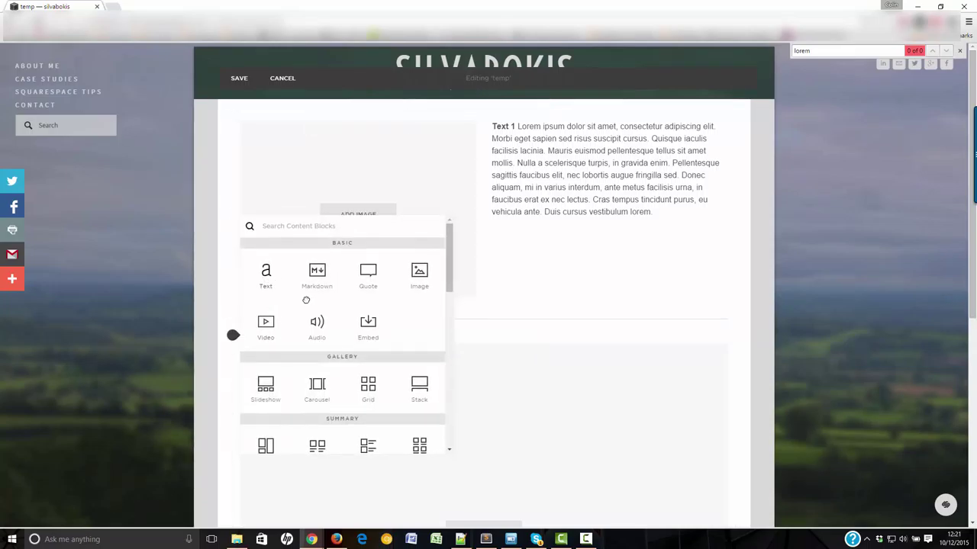
{"action": "left_click_drag", "start_coordinate": [266, 273], "coordinate": [591, 447]}
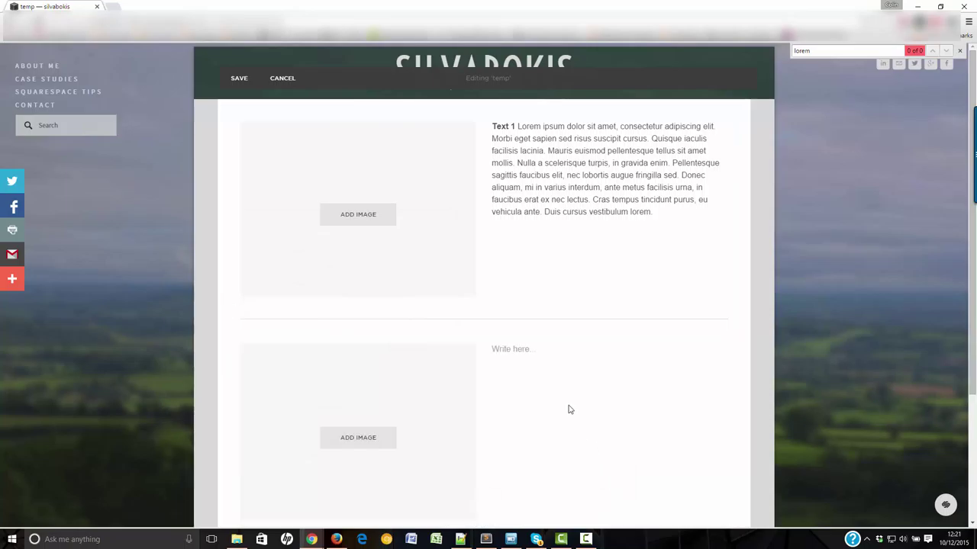
{"action": "scroll", "coordinate": [567, 409], "scroll_direction": "down", "scroll_amount": 2}
{"action": "left_click", "coordinate": [517, 245]}
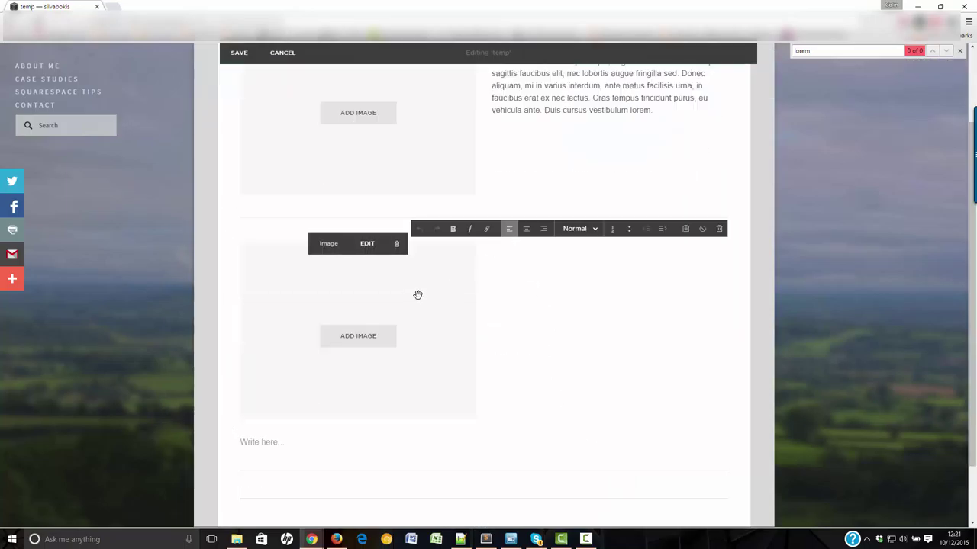
{"action": "type", "text": "Text 1 Lorem ipsum dolor sit amet, consectetur adipiscing elit. Morbi eget sapien sed risus suscipit cursus. Quisque iaculis facilisis lacinia. Mauris euismod pellentesque tellus sit amet mollis. Nulla a scelerisque turpis, in gravida enim. Pellentesque sagittis faucibus elit, nec lobortis augue fringilla sed. Donec aliquam, mi in varius interdum, ante metus facilisis urna, in faucibus erat ex nec lectus. Cras tempus tincidunt purus, eu vehicula ante. Duis cursus vestibulum lorem."}
Change the second row's paragraph heading from Text 1 to Text 2.
{"action": "left_click", "coordinate": [509, 247]}
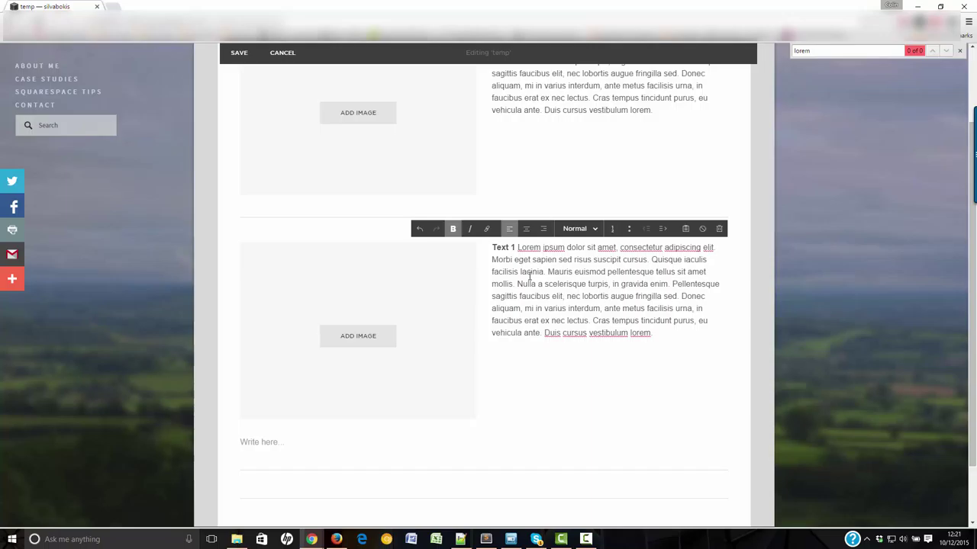
{"action": "key", "text": "Delete"}
{"action": "type", "text": "2"}
{"action": "left_click", "coordinate": [574, 332]}
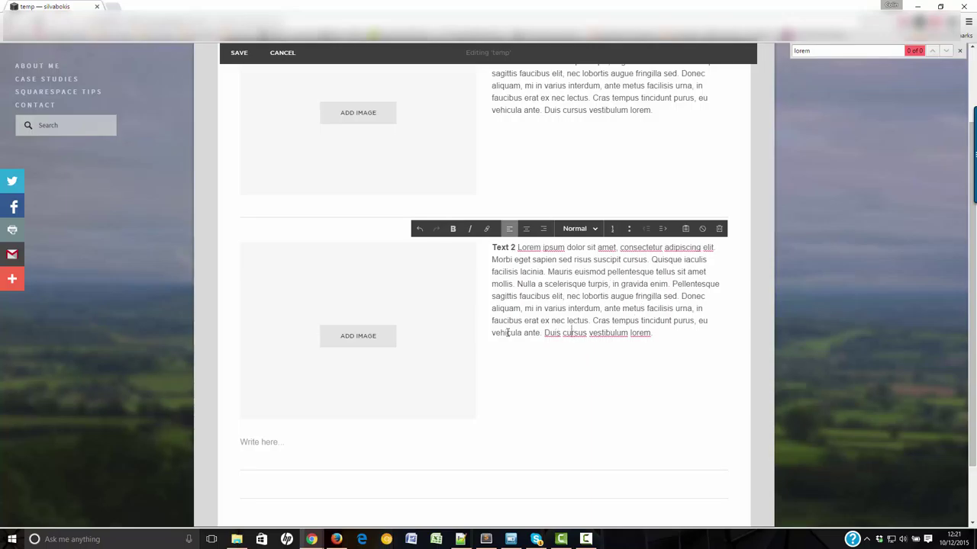
Add a third row pairing an empty image block with a Text 1 lorem paragraph.
{"action": "left_click", "coordinate": [233, 486]}
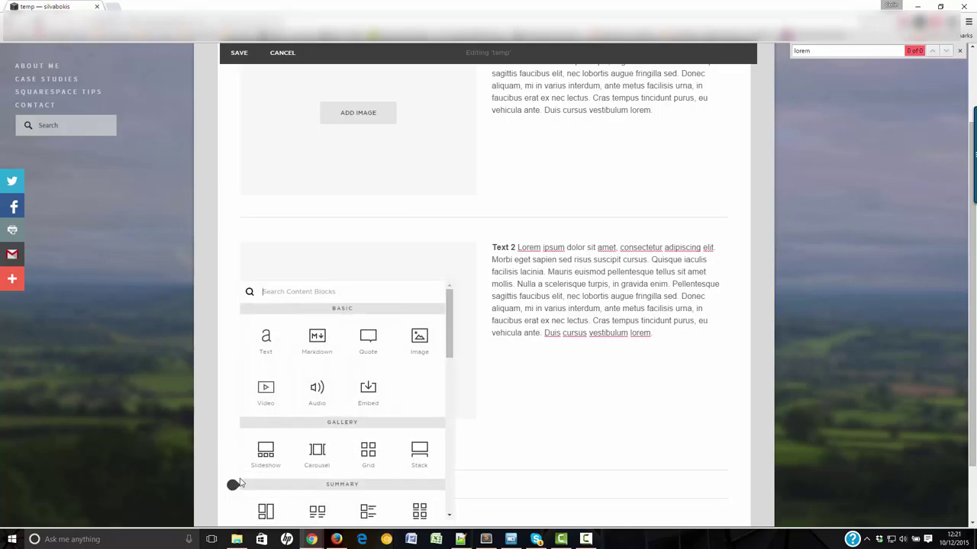
{"action": "left_click", "coordinate": [419, 338]}
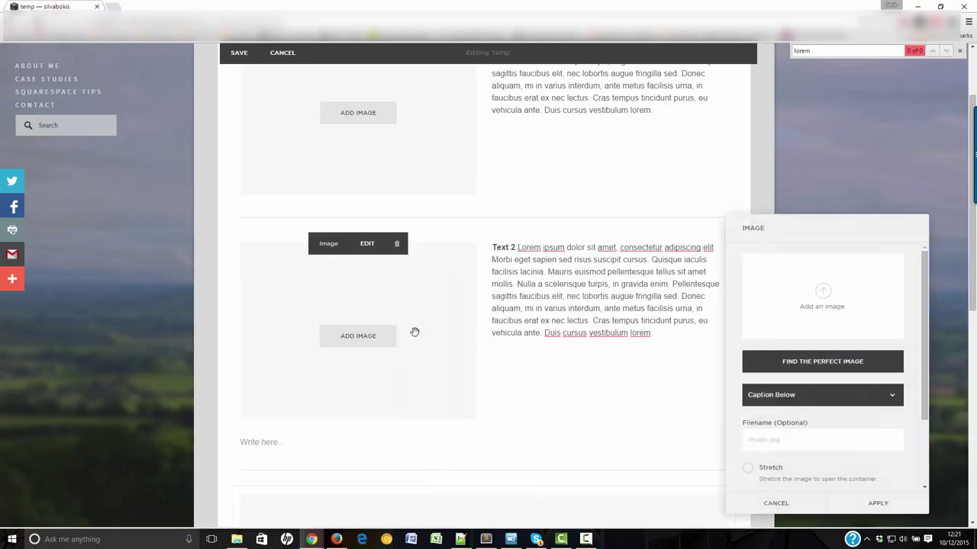
{"action": "left_click", "coordinate": [818, 495]}
{"action": "scroll", "coordinate": [290, 290], "scroll_direction": "down", "scroll_amount": 3}
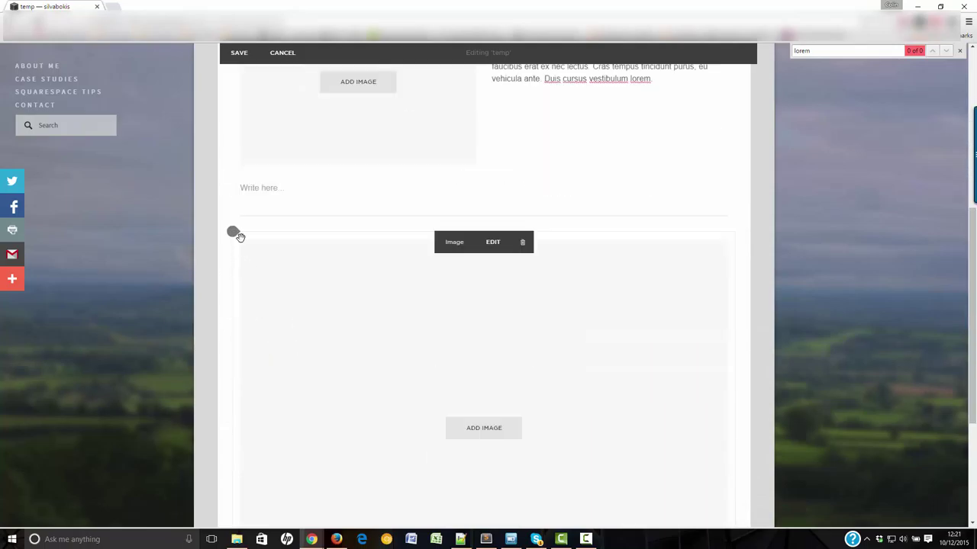
{"action": "left_click", "coordinate": [233, 232]}
{"action": "left_click_drag", "start_coordinate": [265, 171], "coordinate": [609, 395]}
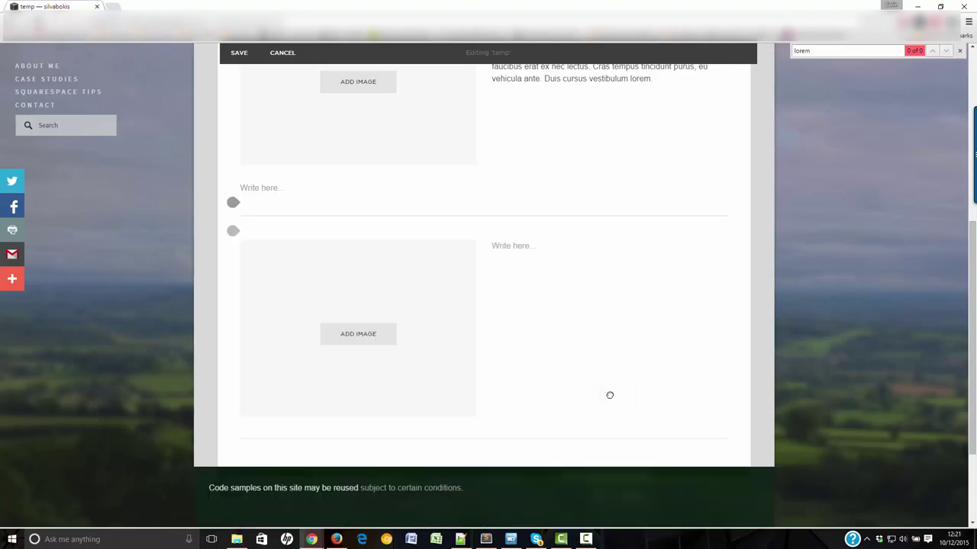
{"action": "left_click", "coordinate": [534, 246]}
{"action": "type", "text": "Text 1 Lorem ipsum dolor sit amet, consectetur adipiscing elit. Morbi eget sapien sed risus suscipit cursus. Quisque iaculis facilisis lacinia. Mauris euismod pellentesque tellus sit amet mollis. Nulla a scelerisque turpis, in gravida enim. Pellentesque sagittis faucibus elit, nec lobortis augue fringilla sed. Donec aliquam, mi in varius interdum, ante metus facilisis urna, in faucibus erat ex nec lectus. Cras tempus tincidunt purus, eu vehicula ante. Duis cursus vestibulum lorem."}
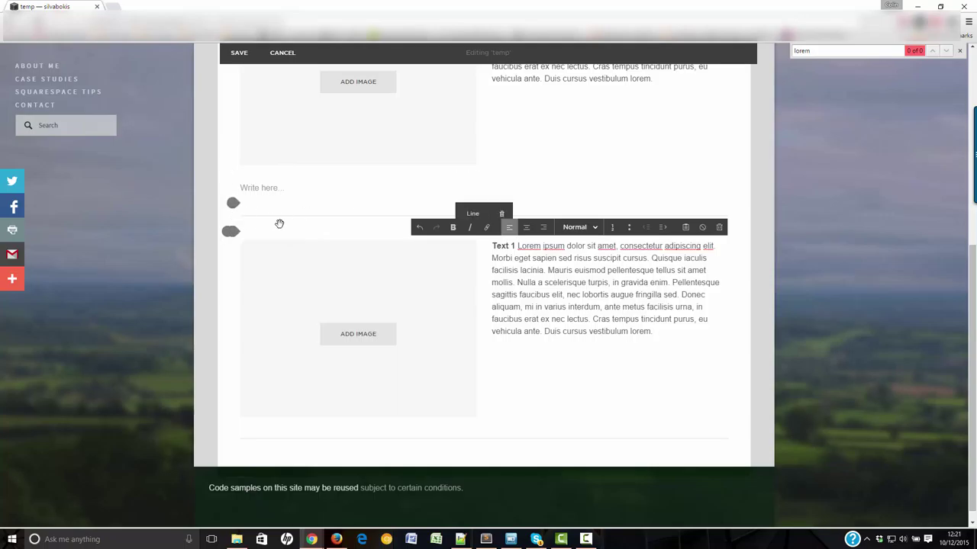
Delete the divider line between the first two rows and the empty Write here text block.
{"action": "scroll", "coordinate": [412, 181], "scroll_direction": "down", "scroll_amount": 3}
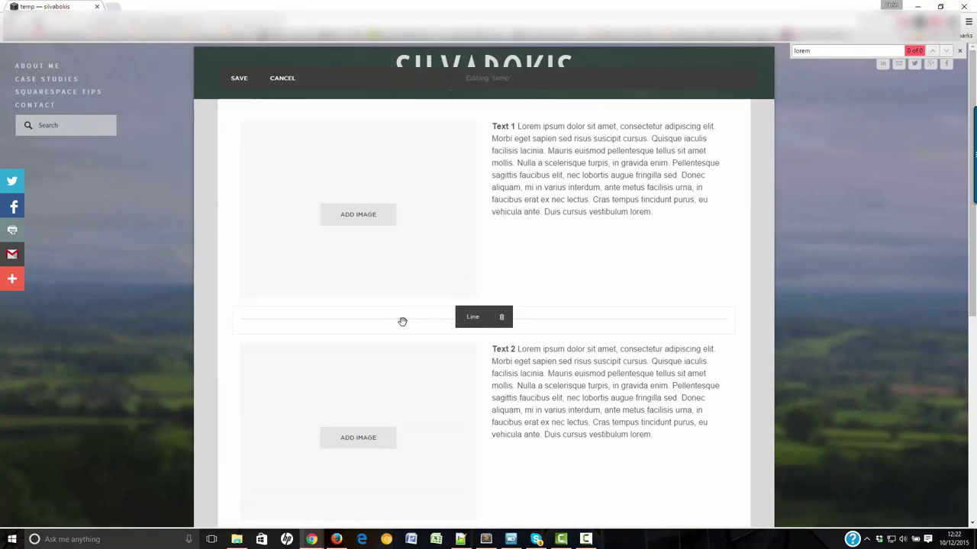
{"action": "left_click", "coordinate": [501, 317]}
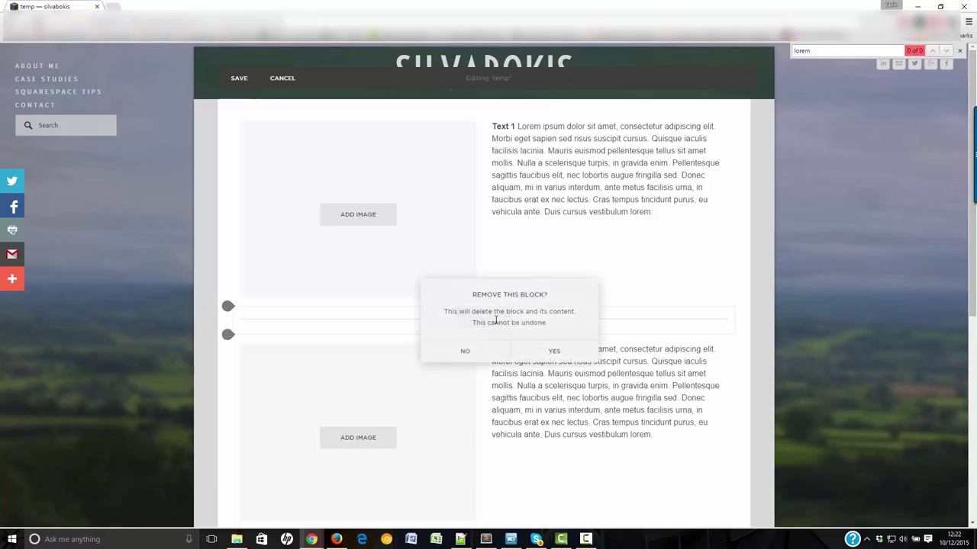
{"action": "left_click", "coordinate": [545, 349]}
{"action": "scroll", "coordinate": [465, 333], "scroll_direction": "down", "scroll_amount": 3}
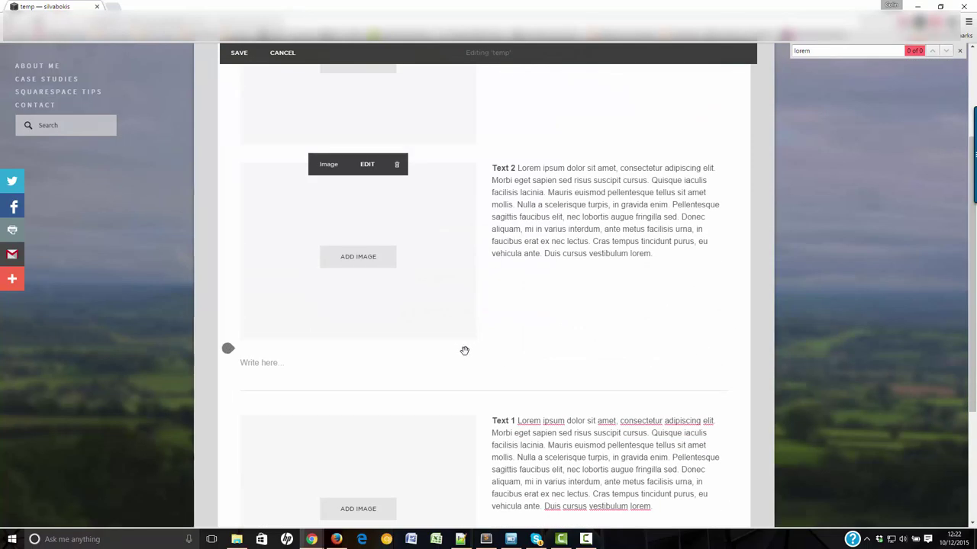
{"action": "mouse_move", "coordinate": [425, 371]}
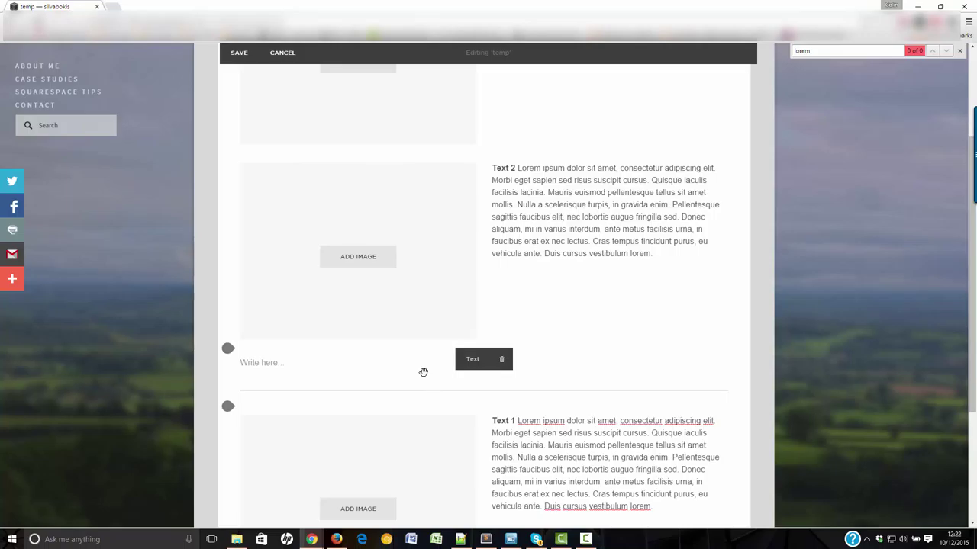
{"action": "left_click", "coordinate": [501, 362]}
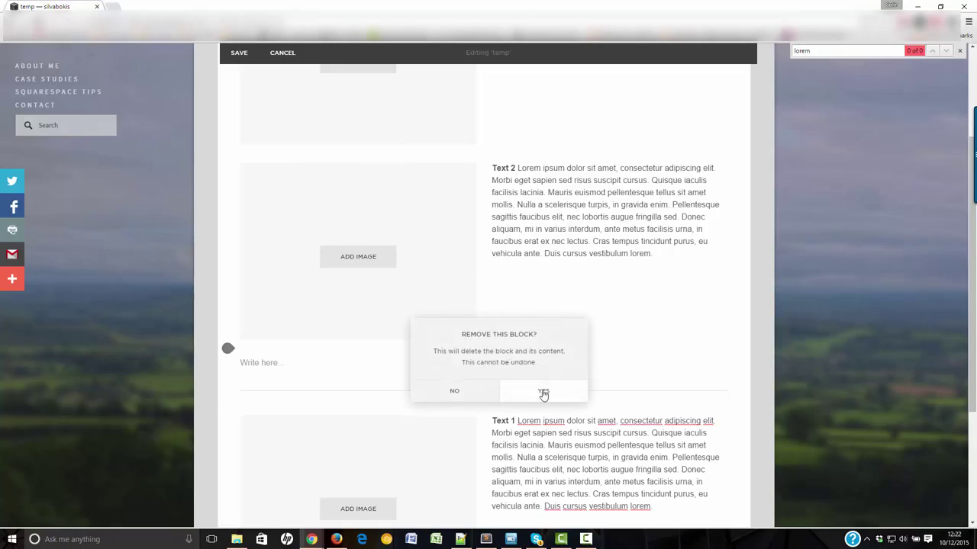
{"action": "left_click", "coordinate": [544, 391]}
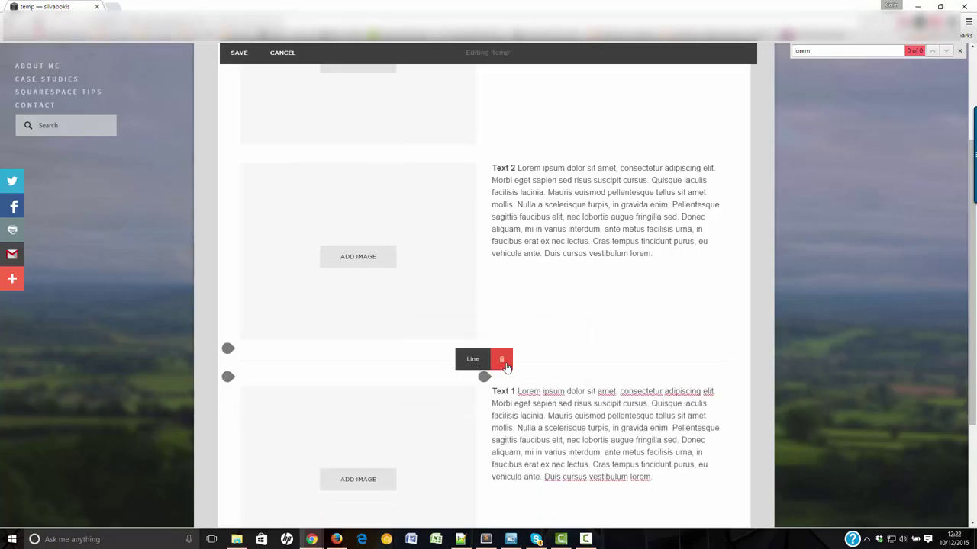
Delete the two remaining divider lines and save the page.
{"action": "left_click", "coordinate": [502, 361]}
{"action": "left_click", "coordinate": [550, 394]}
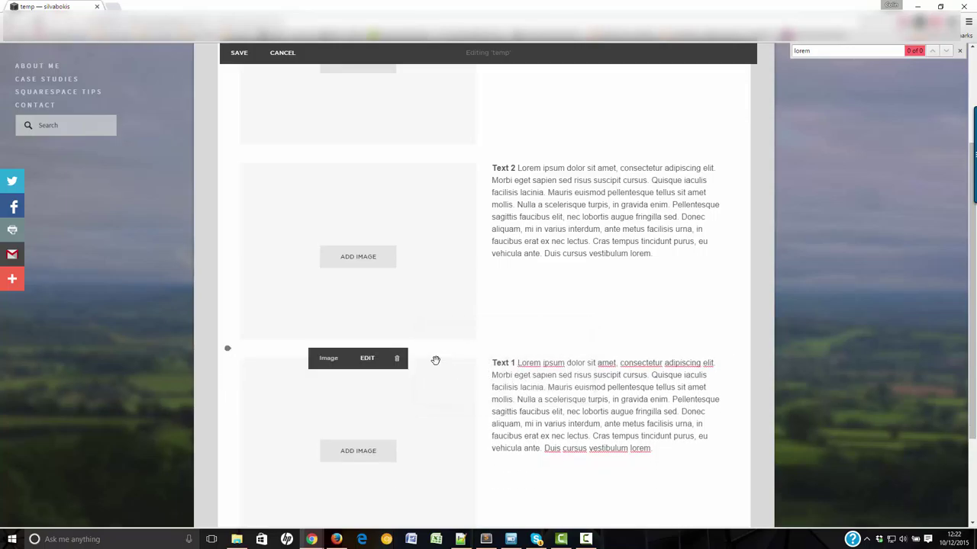
{"action": "scroll", "coordinate": [435, 361], "scroll_direction": "down", "scroll_amount": 2}
{"action": "left_click", "coordinate": [501, 423]}
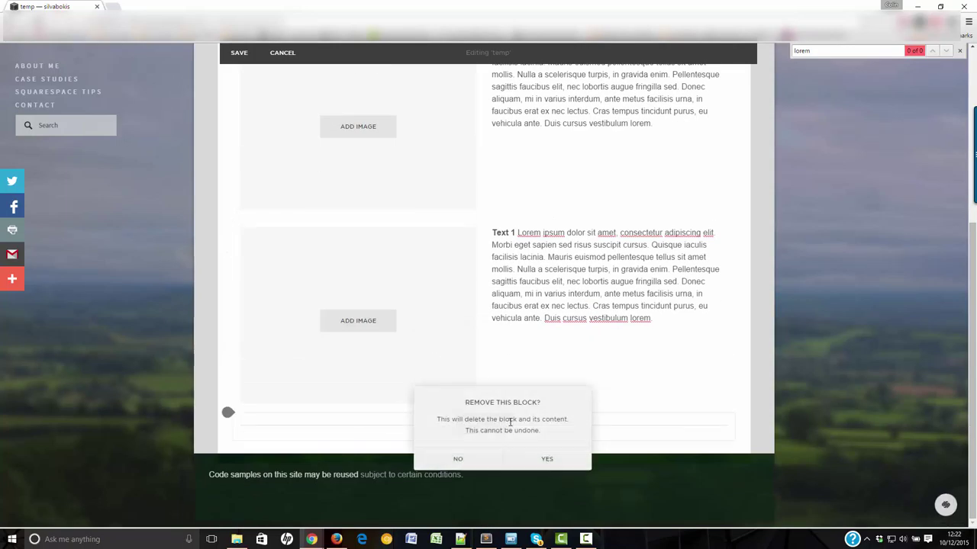
{"action": "left_click", "coordinate": [557, 459]}
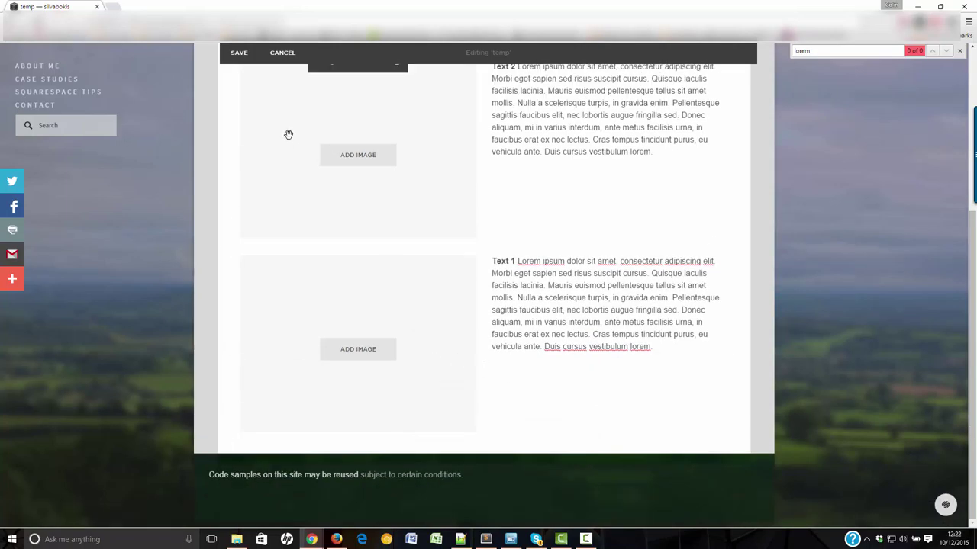
{"action": "left_click", "coordinate": [243, 60]}
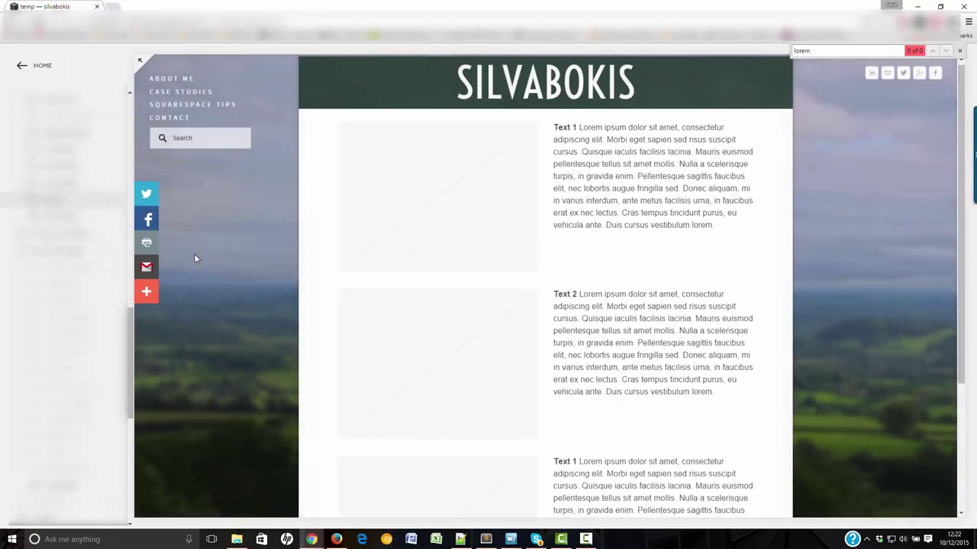
Change the third row's heading from 'Text 1' to 'Text 3' and save the page.
{"action": "mouse_move", "coordinate": [450, 194]}
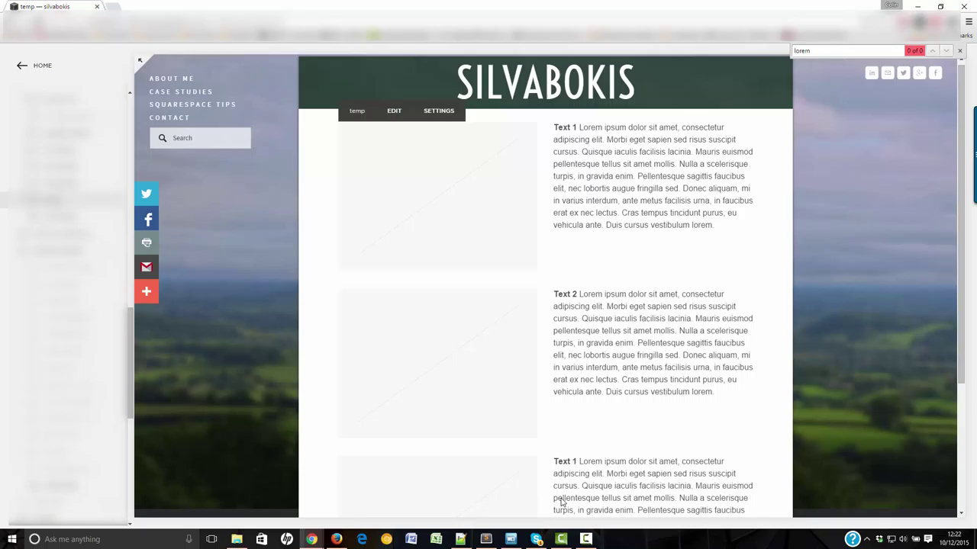
{"action": "left_click", "coordinate": [395, 111]}
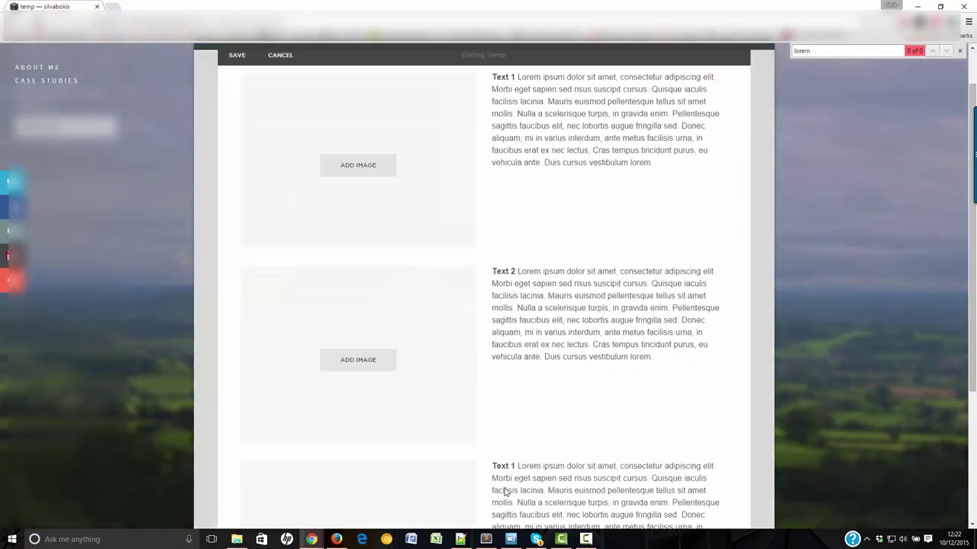
{"action": "scroll", "coordinate": [503, 492], "scroll_direction": "down", "scroll_amount": 2}
{"action": "left_click", "coordinate": [514, 365]}
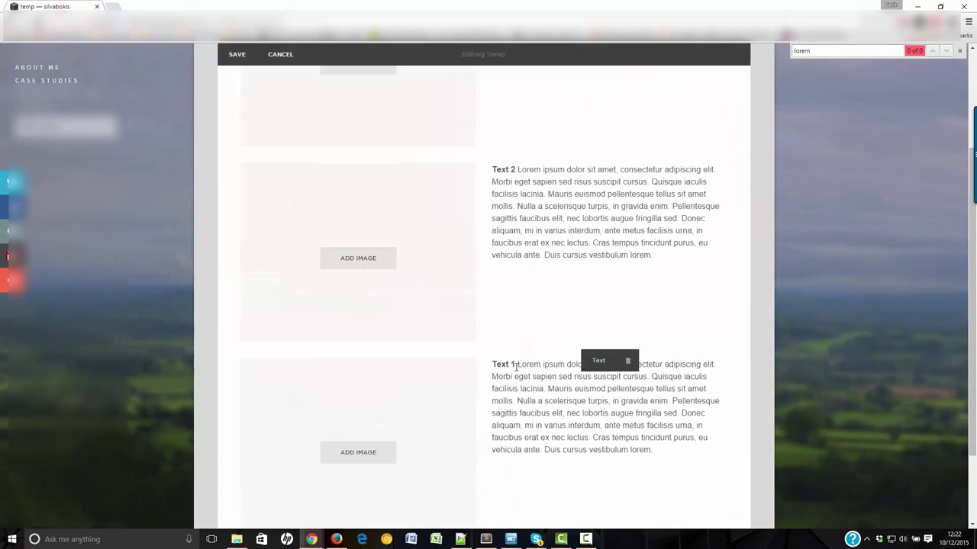
{"action": "type", "text": "3"}
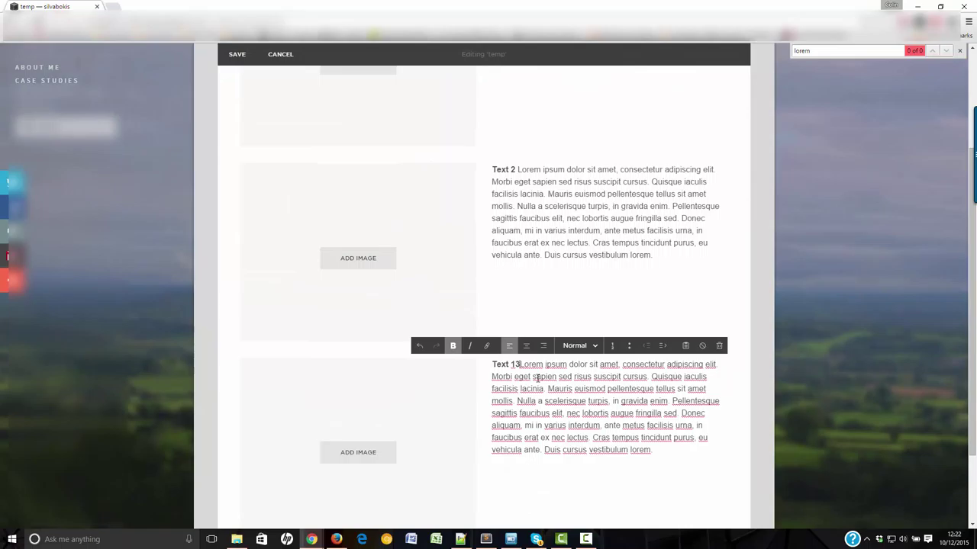
{"action": "key", "text": "Left"}
{"action": "key", "text": "BackSpace"}
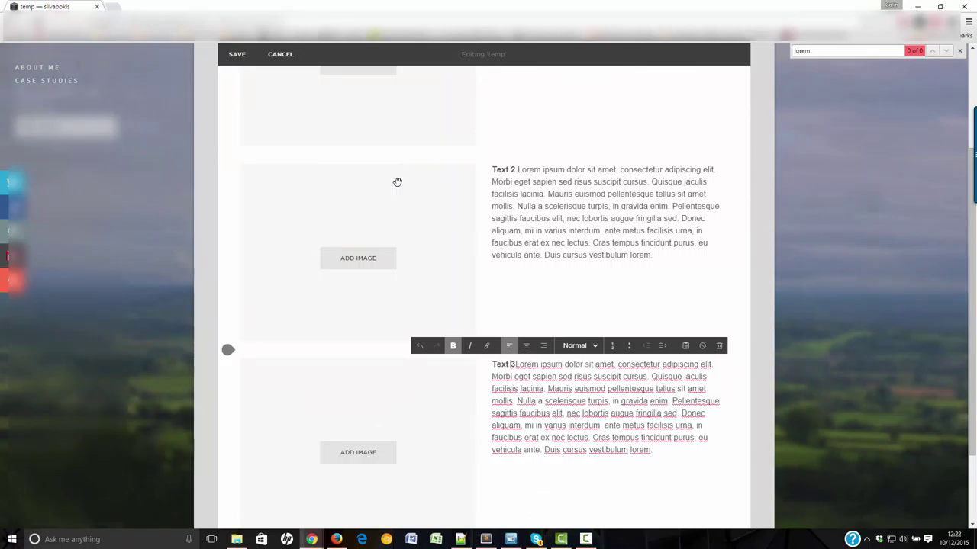
{"action": "left_click", "coordinate": [235, 55]}
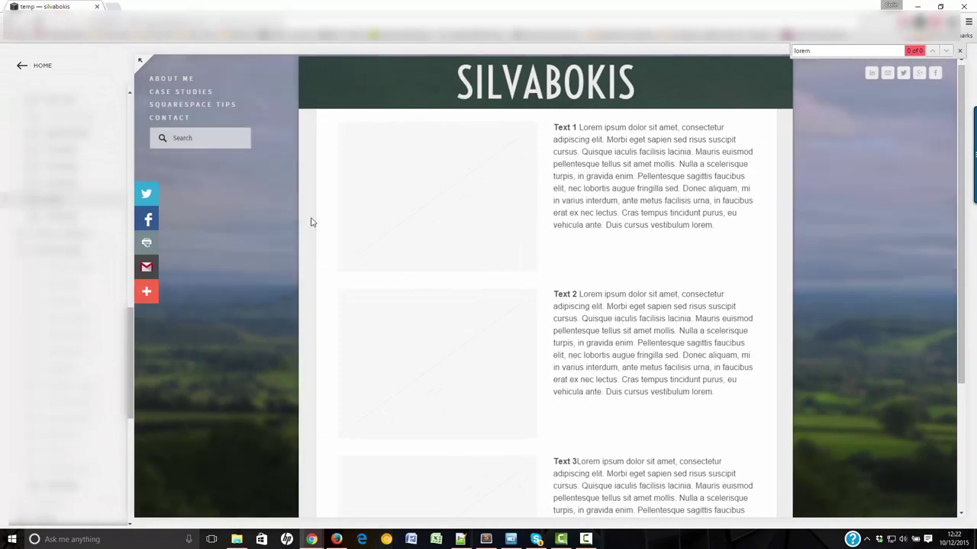
{"action": "key", "text": "alt+Tab"}
{"action": "key", "text": "alt+Tab"}
{"action": "key", "text": "alt+Tab"}
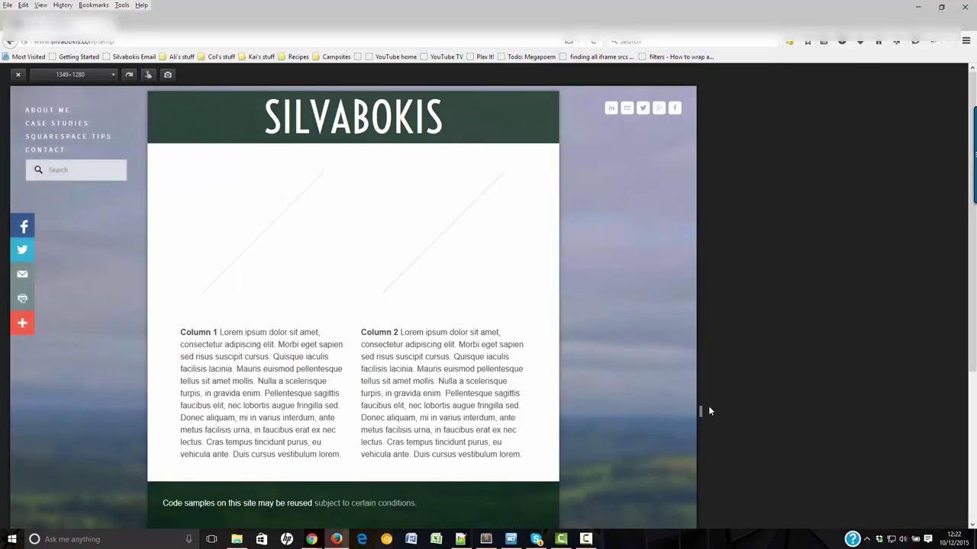
Widen Firefox's responsive viewport to 1773 px and reload the preview.
{"action": "left_click_drag", "start_coordinate": [729, 408], "coordinate": [916, 399]}
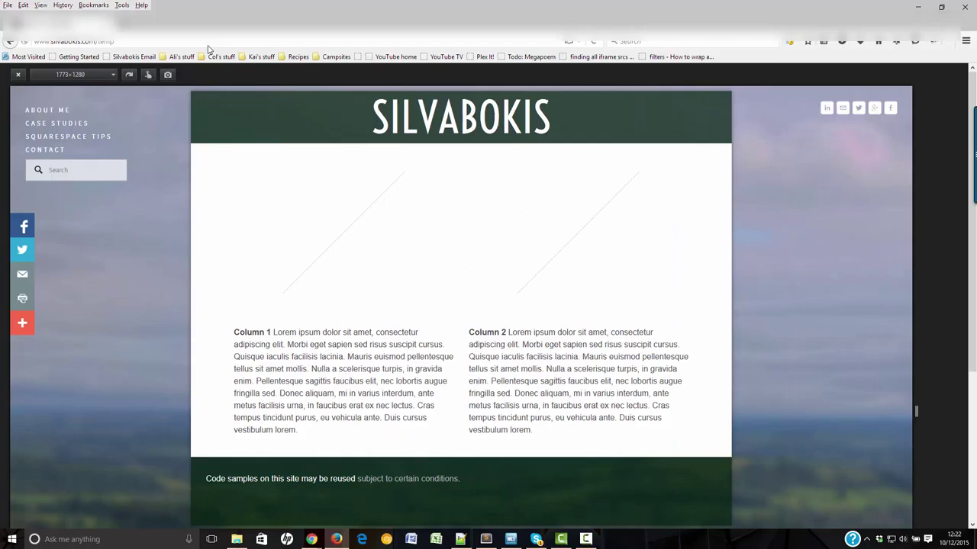
{"action": "left_click", "coordinate": [592, 43]}
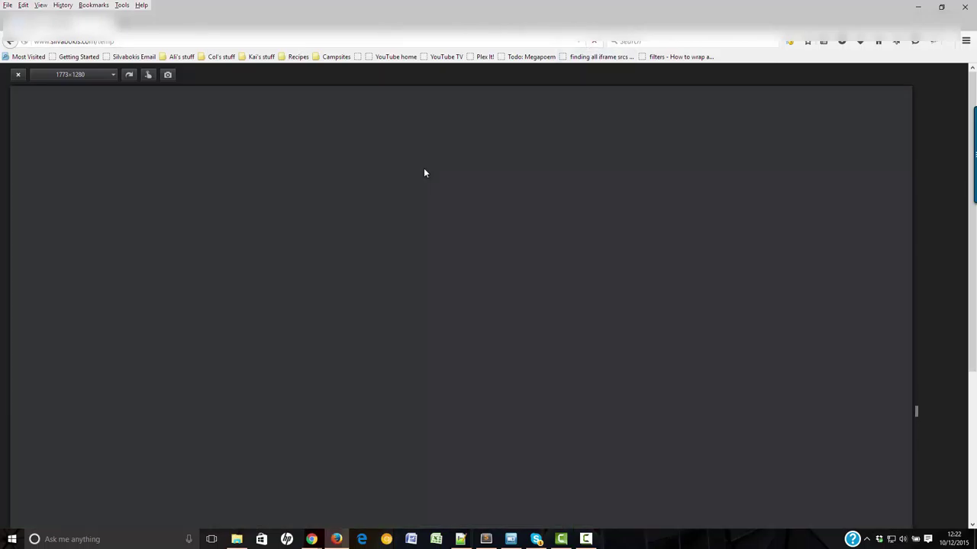